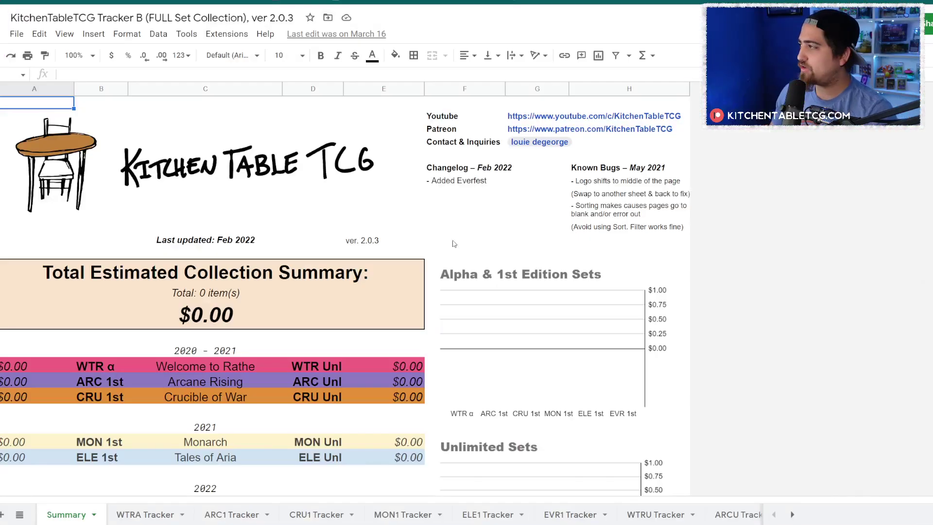
- Look over the Summary sheet, then view the ELE1 and WTRU Tracker sheets
scroll(381, 267, "down", 5)
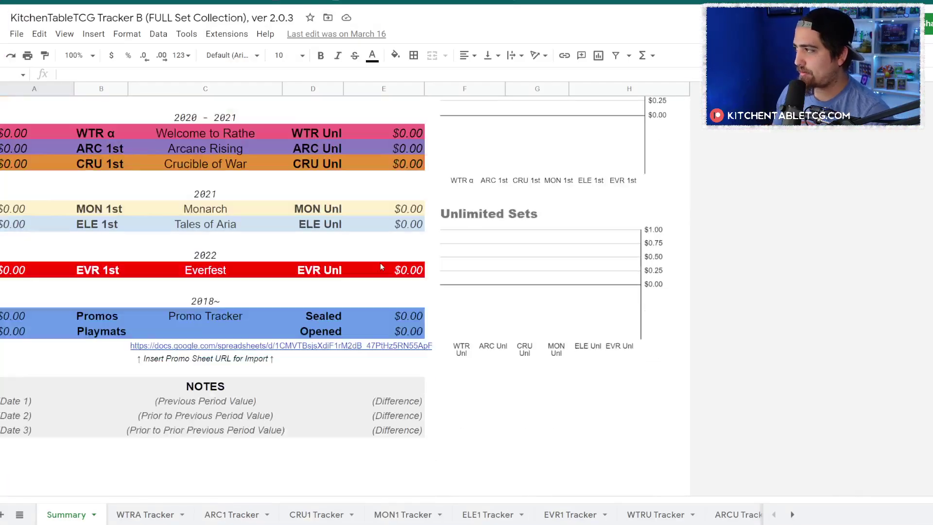
scroll(381, 267, "down", 3)
scroll(380, 258, "up", 8)
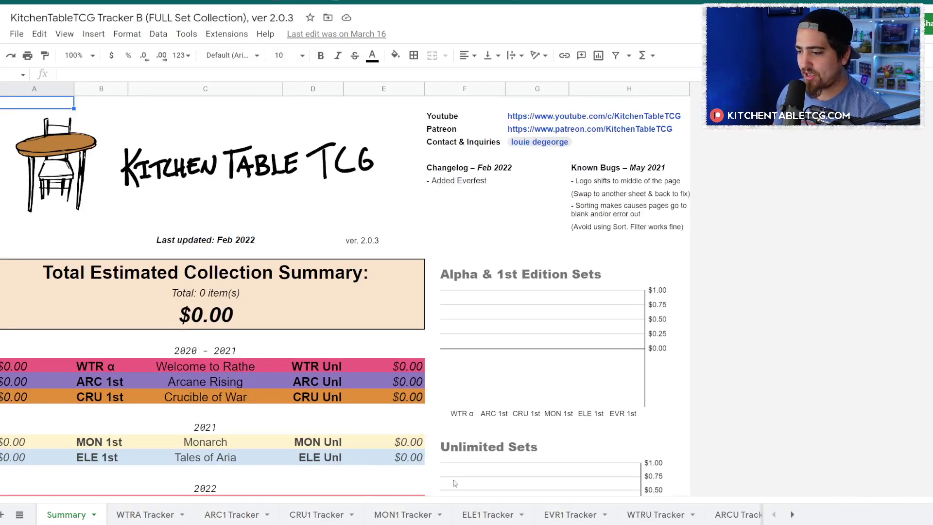
left_click(482, 516)
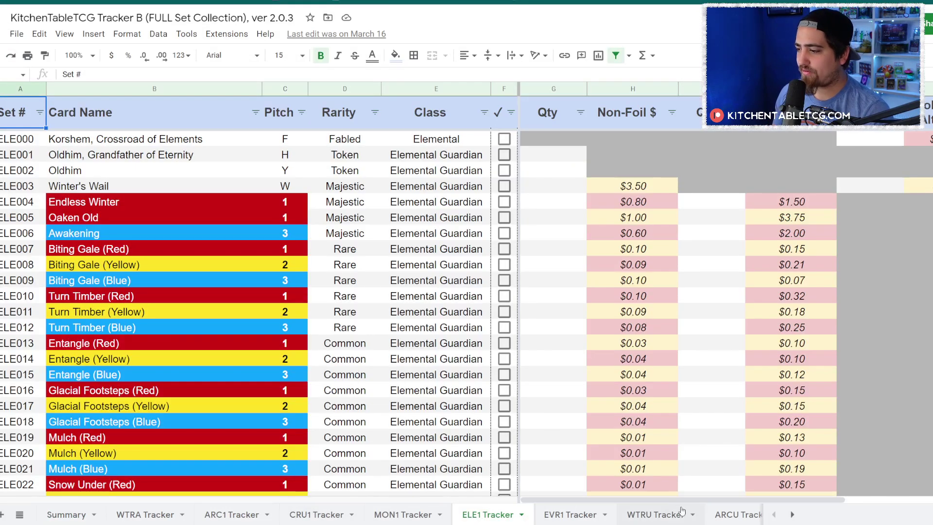
left_click(647, 514)
- Scan the WTRU prices and WTRA Tracker, return to Summary, then go to the MinMax Everfest page
scroll(566, 470, "down", 6)
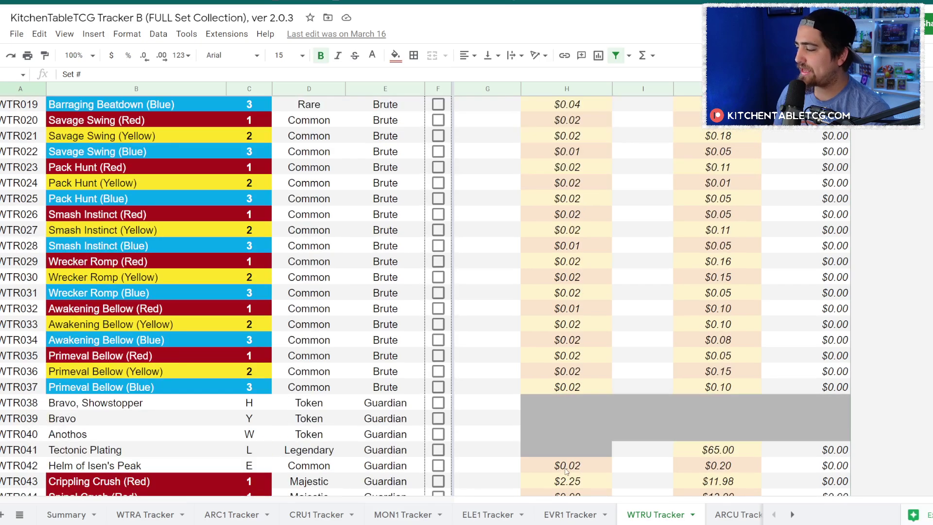
scroll(566, 471, "down", 10)
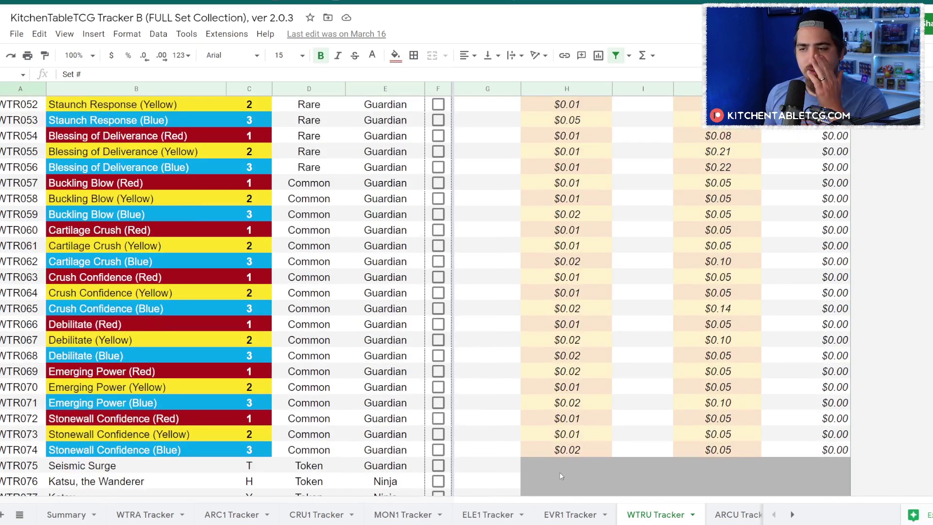
left_click(163, 516)
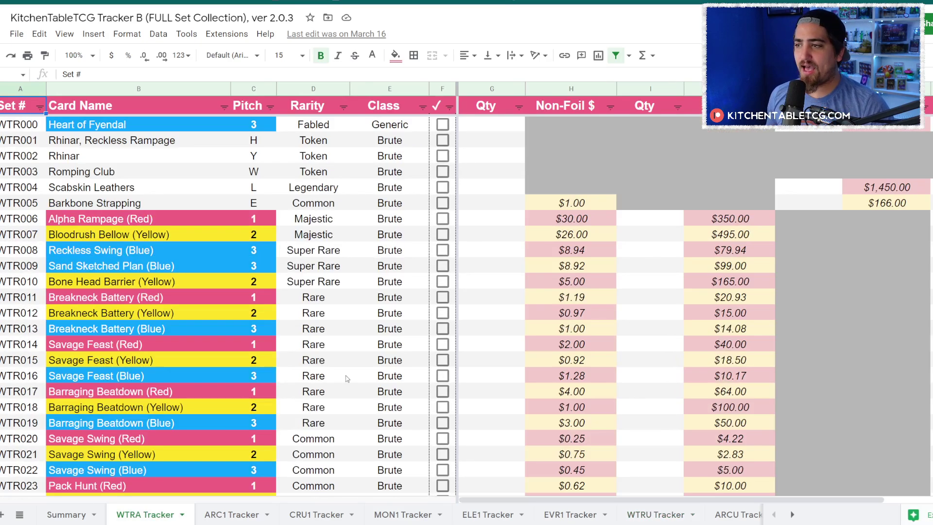
left_click(71, 514)
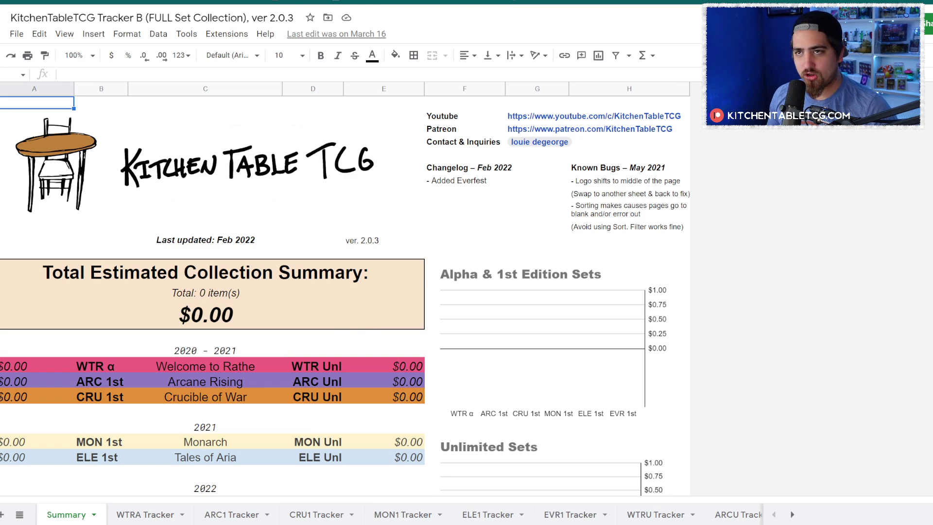
key("ctrl+Tab")
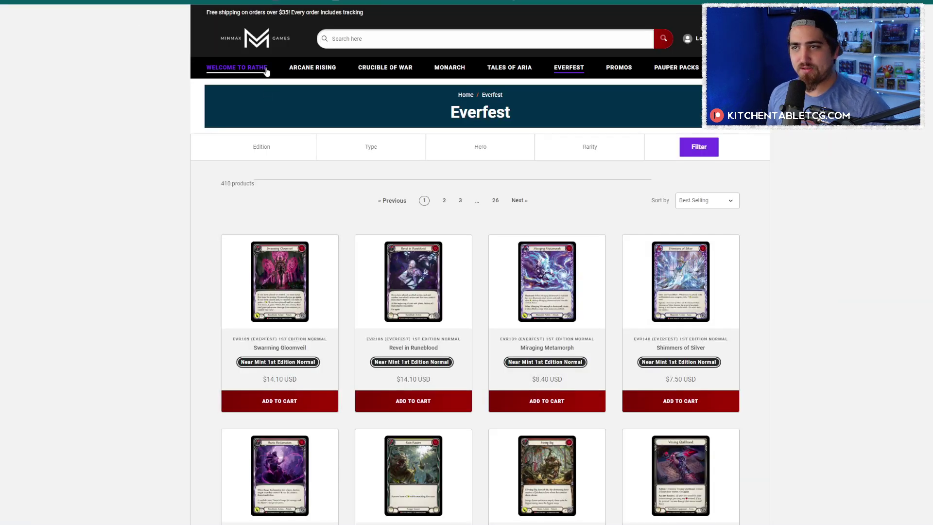
- Scroll through the MinMax Everfest listing of 410 products
scroll(290, 146, "down", 6)
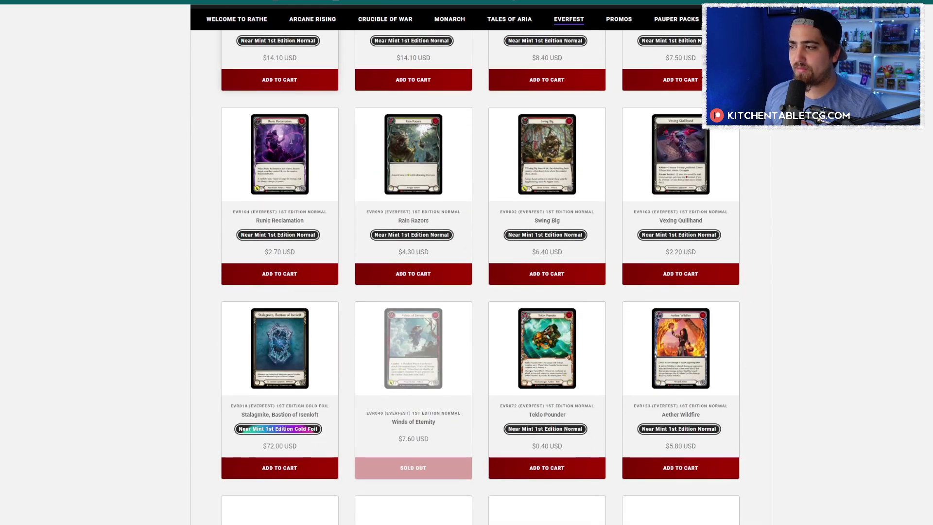
scroll(291, 144, "up", 5)
scroll(291, 144, "up", 1)
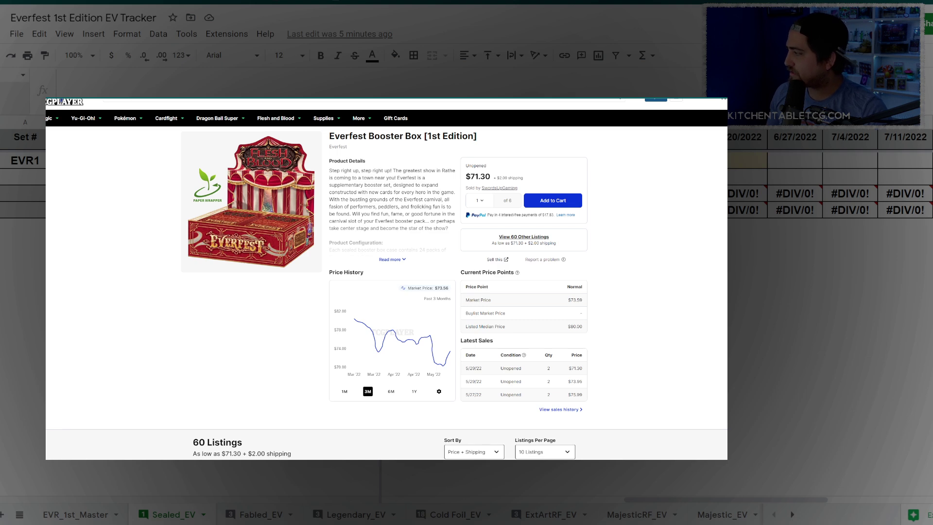
- Scroll the Everfest Booster Box [1st Edition] listings and bring up its Sales History Snapshot
scroll(434, 316, "down", 4)
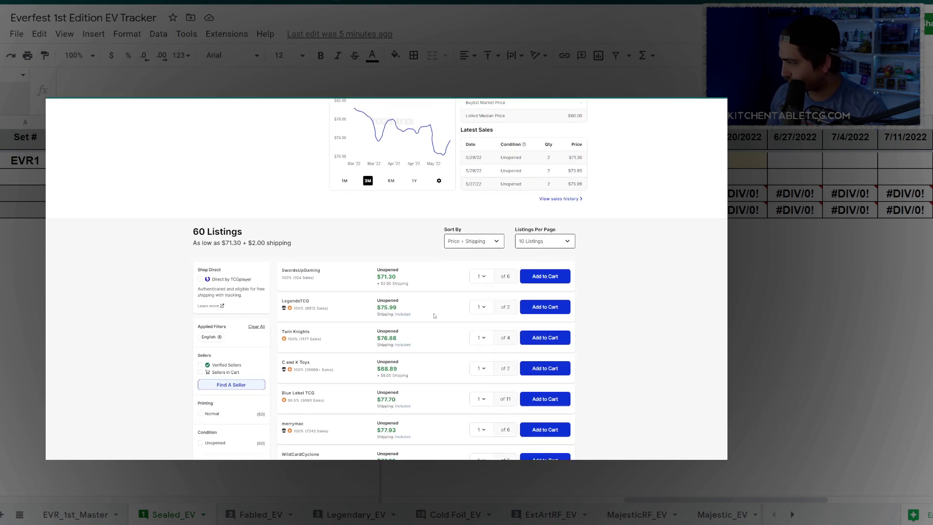
scroll(434, 316, "down", 5)
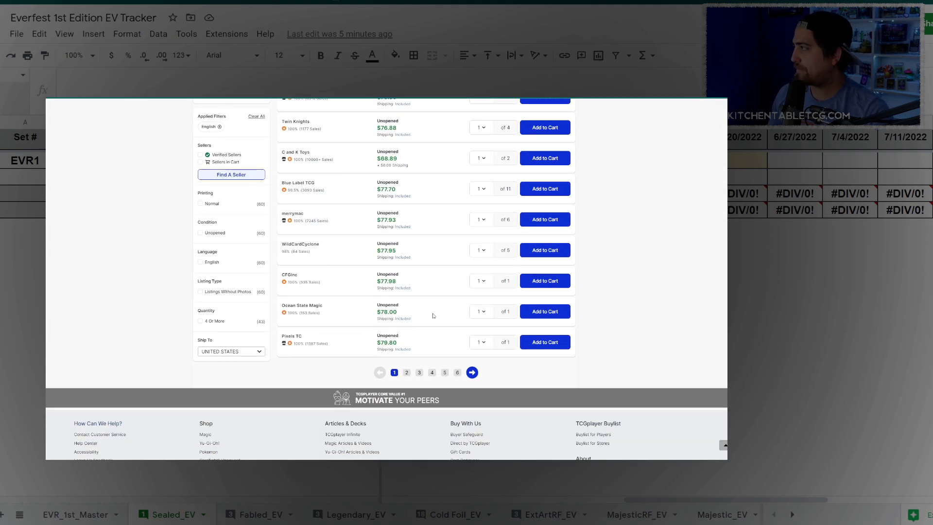
scroll(434, 316, "up", 5)
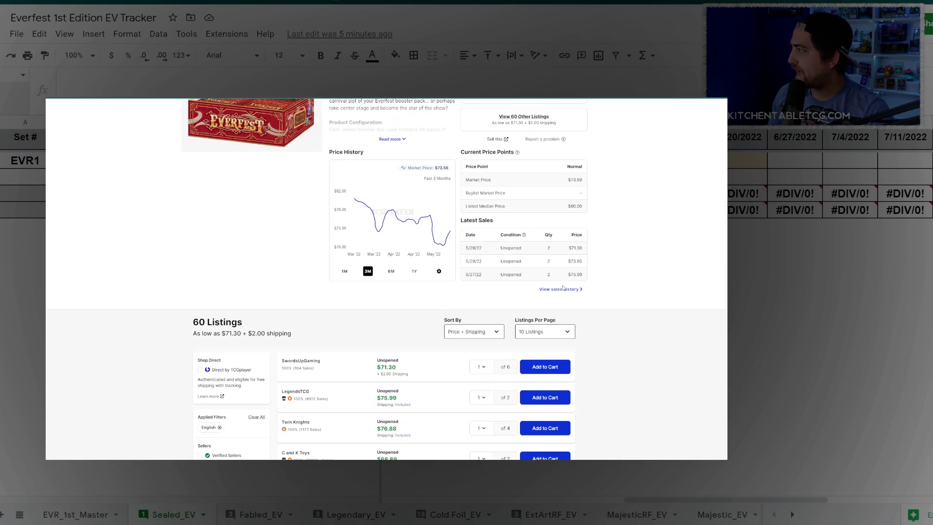
left_click(562, 290)
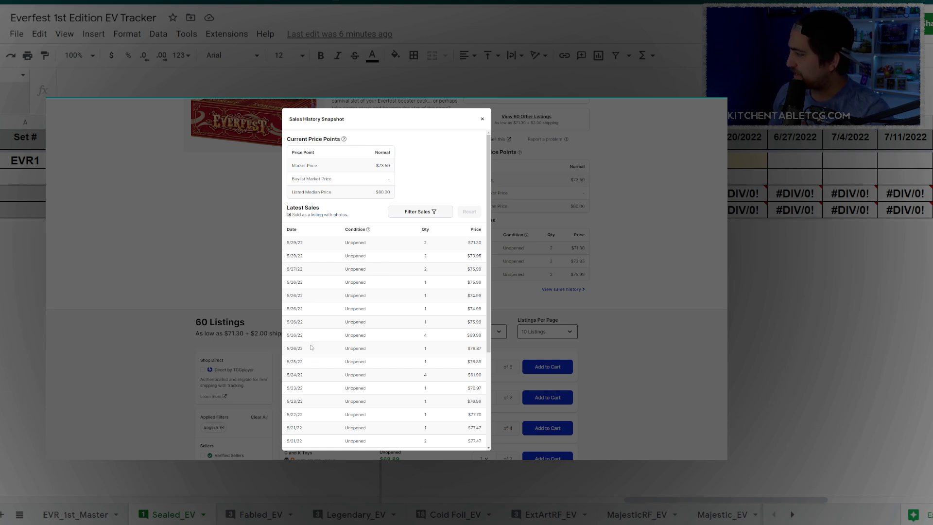
- Highlight the most recent booster box sales rows to compare prices, then close the snapshot
left_click_drag(311, 347, 288, 250)
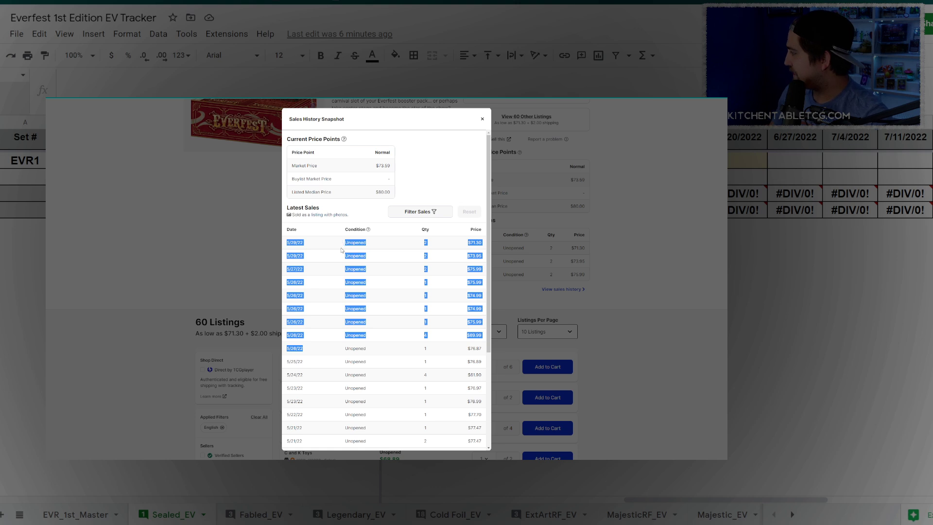
left_click(460, 288)
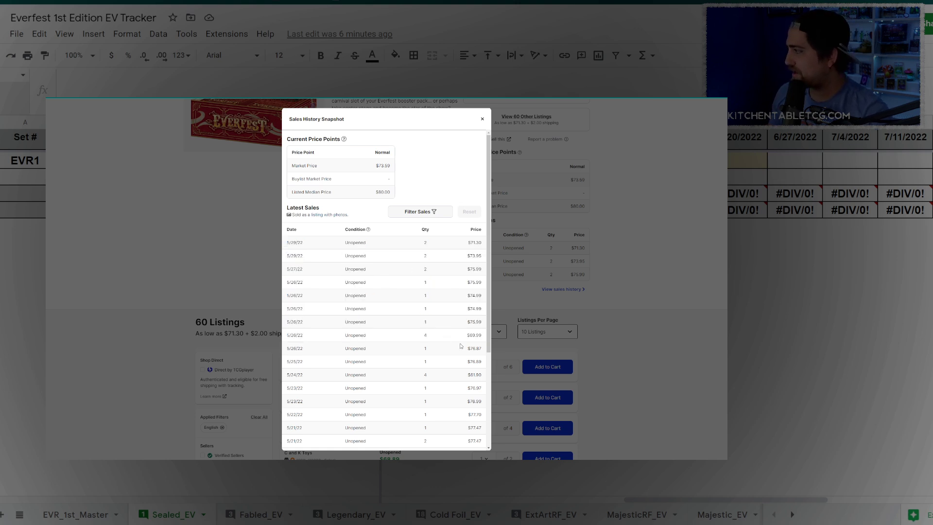
left_click_drag(461, 346, 374, 299)
left_click_drag(443, 286, 477, 226)
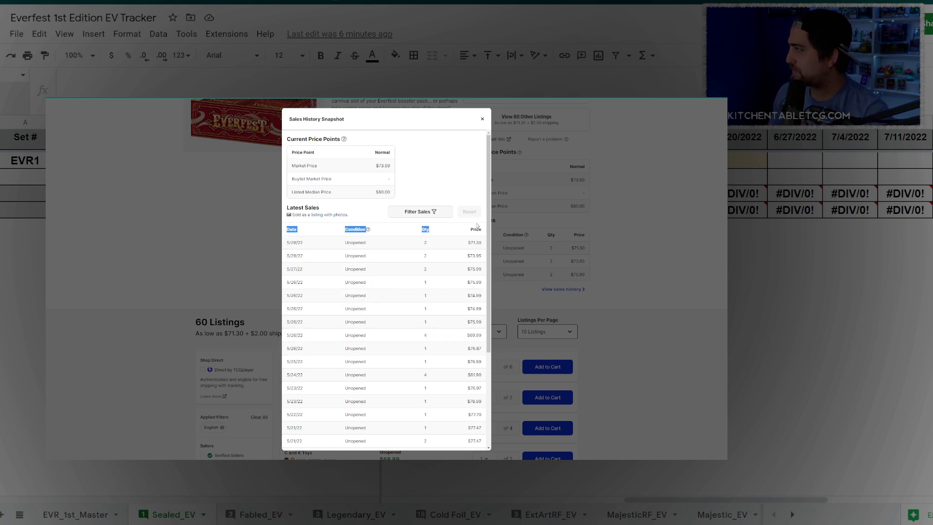
left_click(482, 119)
- Review the 60 other seller listings, including SwordsUpGaming's sales count, then return to the top
scroll(470, 177, "up", 2)
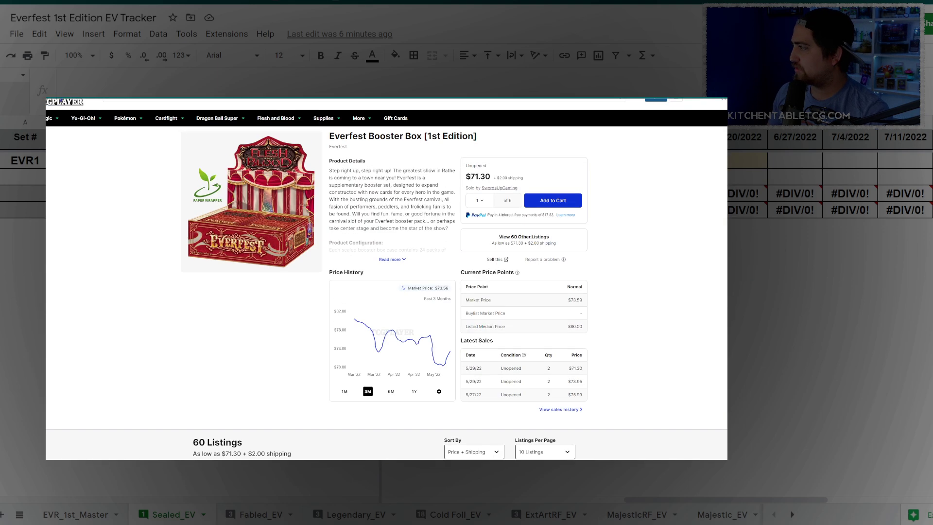
scroll(470, 177, "down", 2)
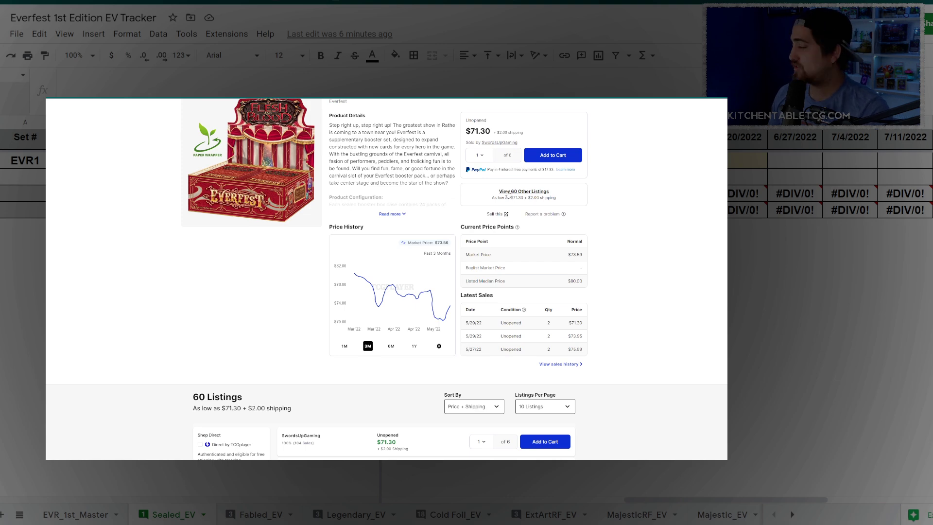
left_click(508, 193)
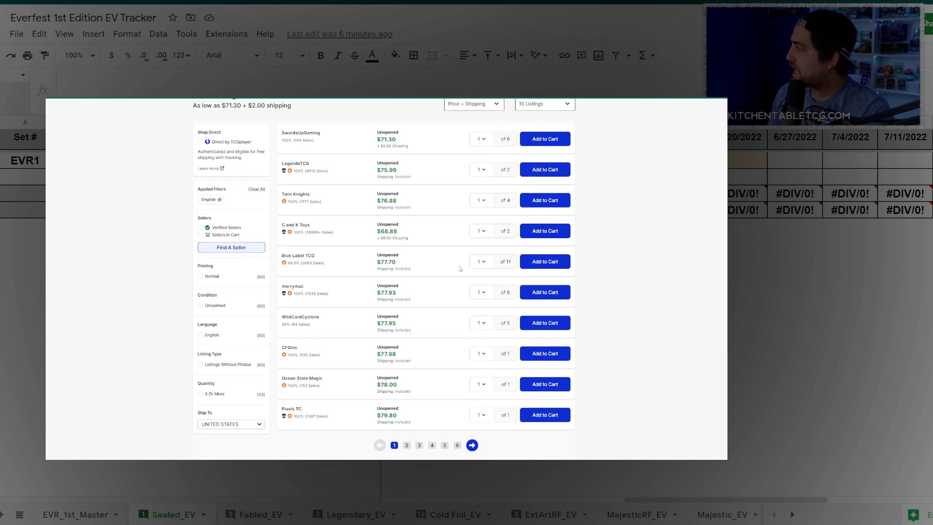
scroll(370, 253, "down", 2)
scroll(430, 250, "up", 4)
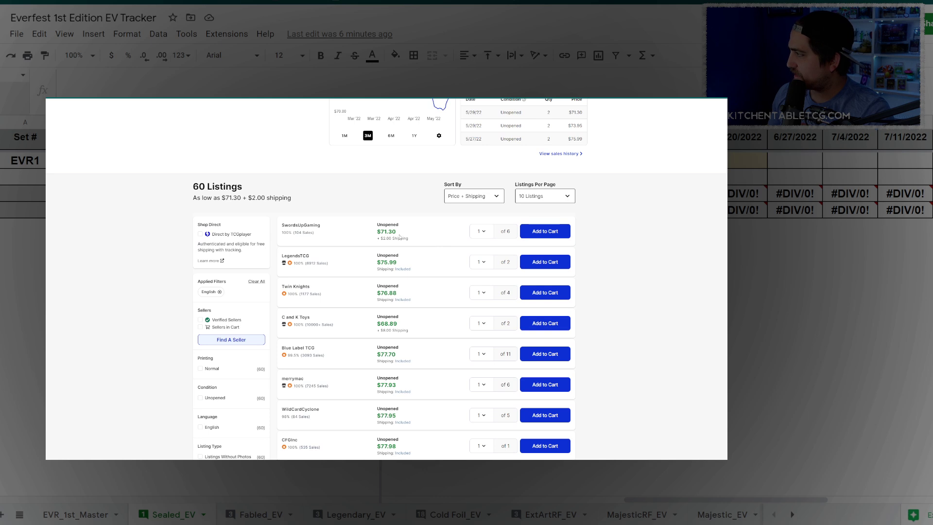
left_click_drag(313, 233, 282, 233)
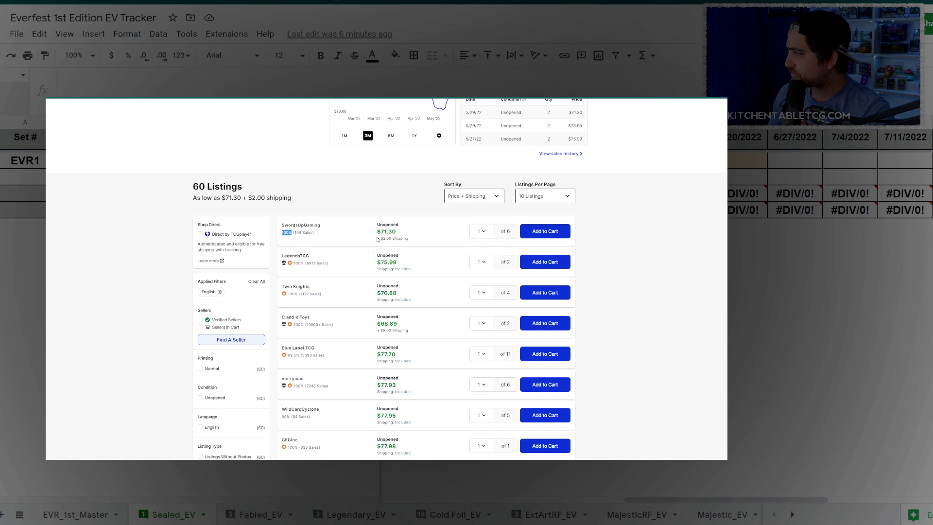
scroll(377, 239, "up", 5)
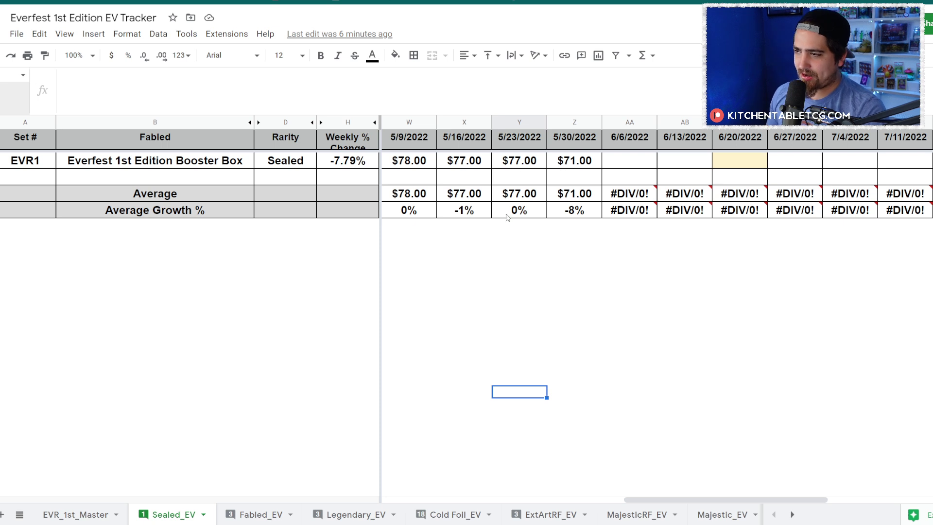
- Check the 5/23/2022 booster box price and earlier weeks back to 4/25/2022, then open Fabled_EV
left_click(507, 164)
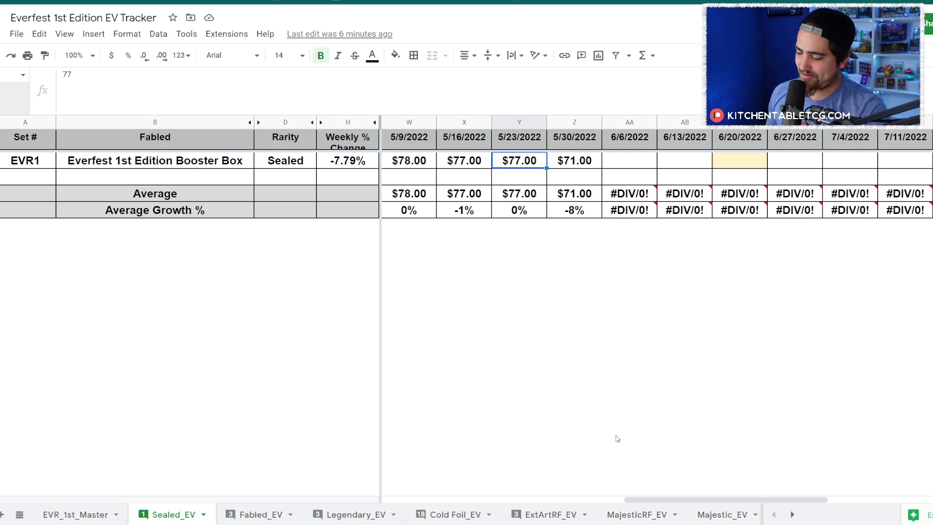
left_click_drag(667, 497, 625, 471)
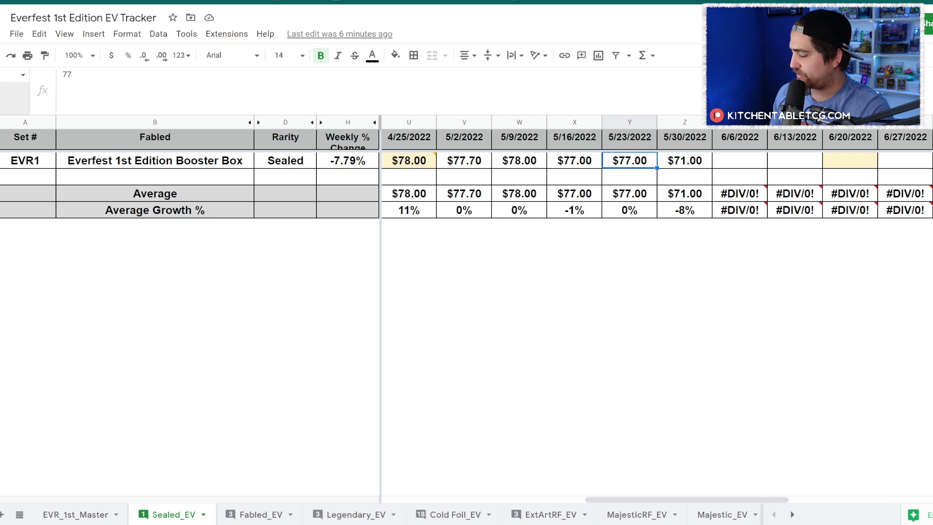
left_click(256, 514)
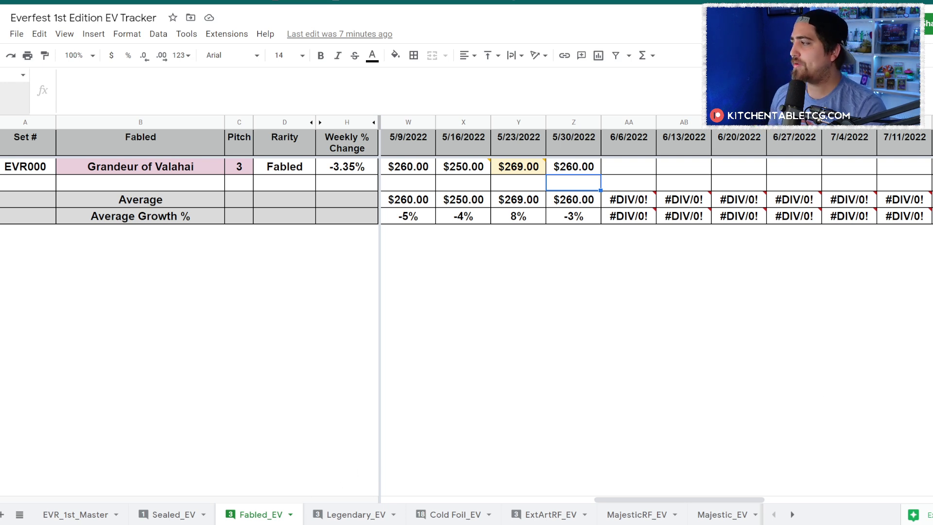
- Select an empty cell and read the #DIV/0! error beside Grandeur of Valahai's prices
left_click(569, 295)
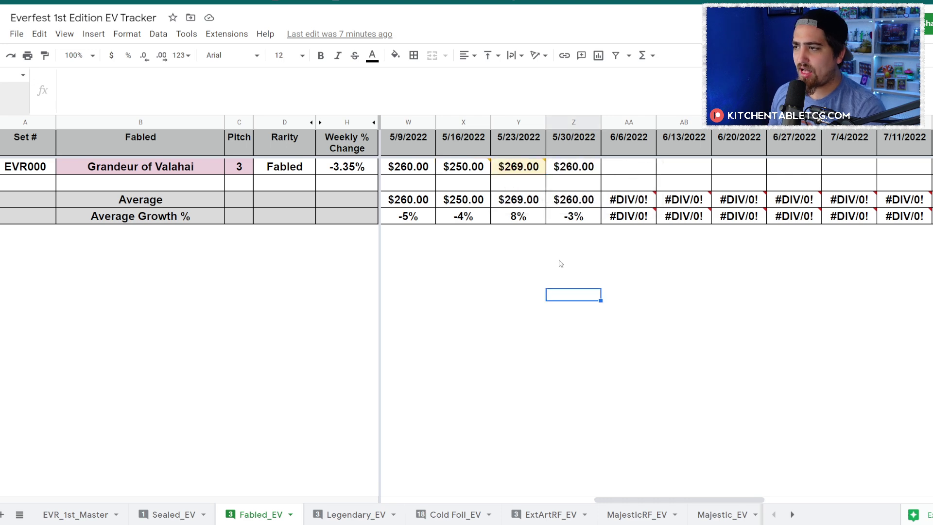
mouse_move(738, 199)
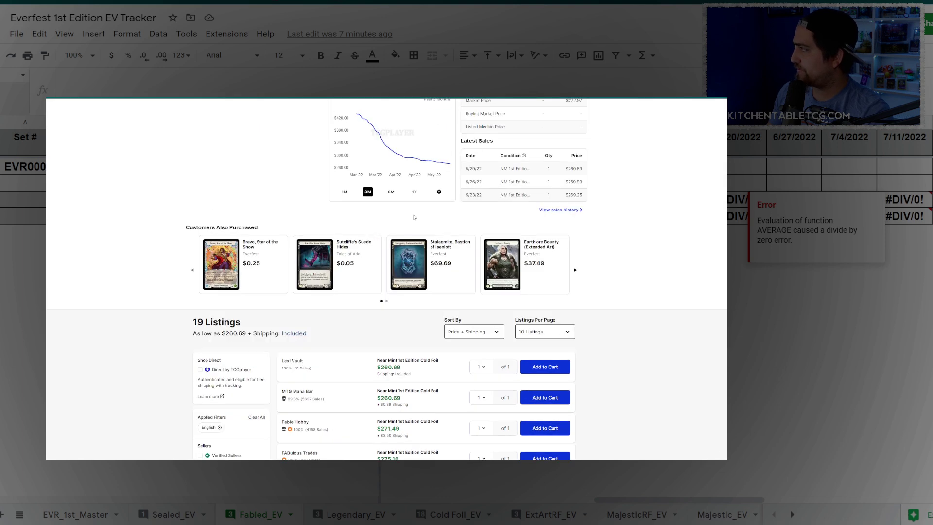
- Compare the Fabled card's two latest cold foil sales near $260 in its sales history
left_click(564, 209)
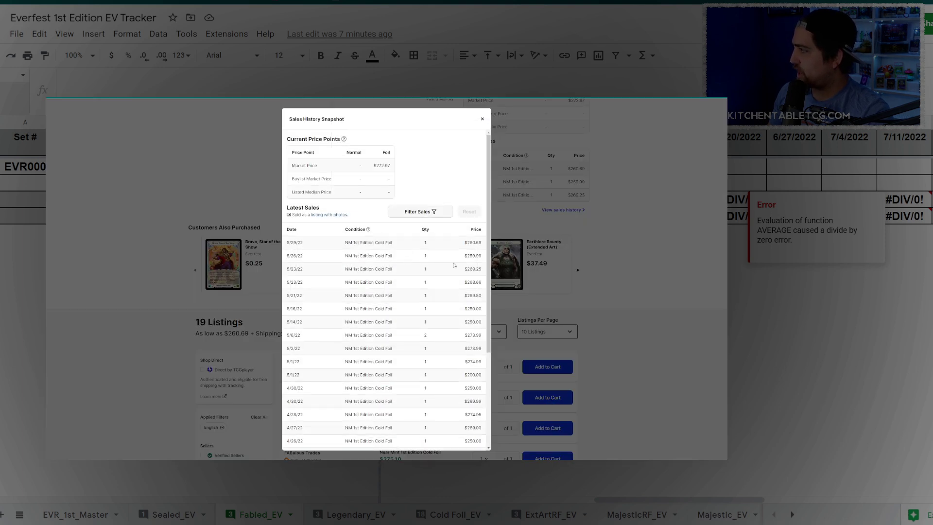
left_click_drag(482, 256, 320, 258)
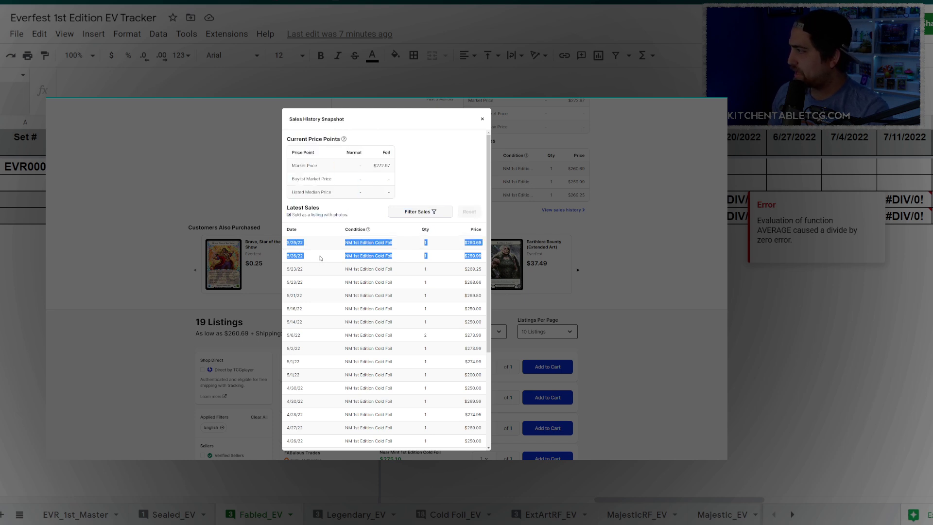
left_click(322, 270)
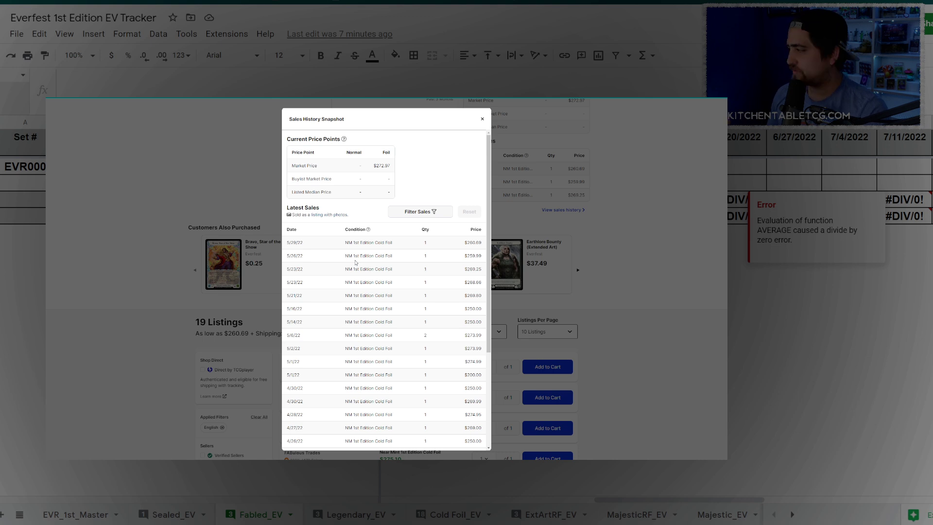
scroll(409, 379, "down", 3)
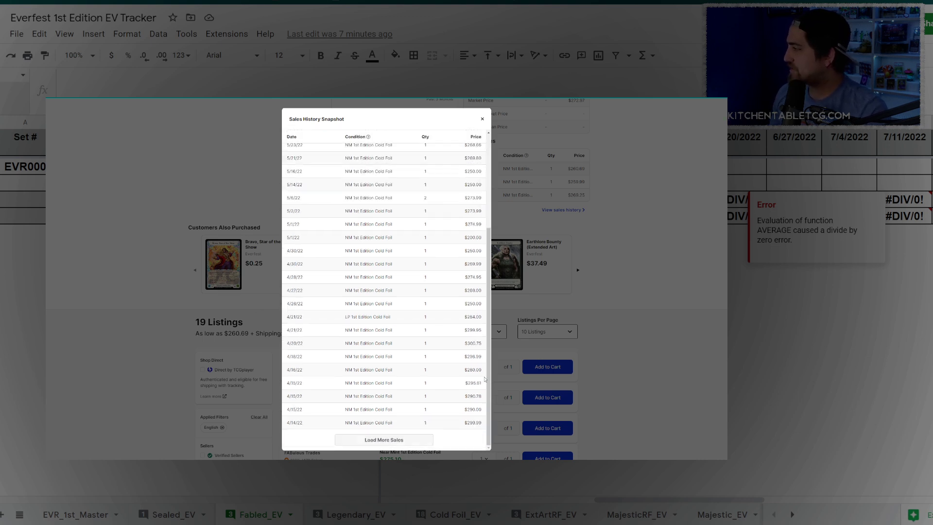
scroll(439, 360, "up", 3)
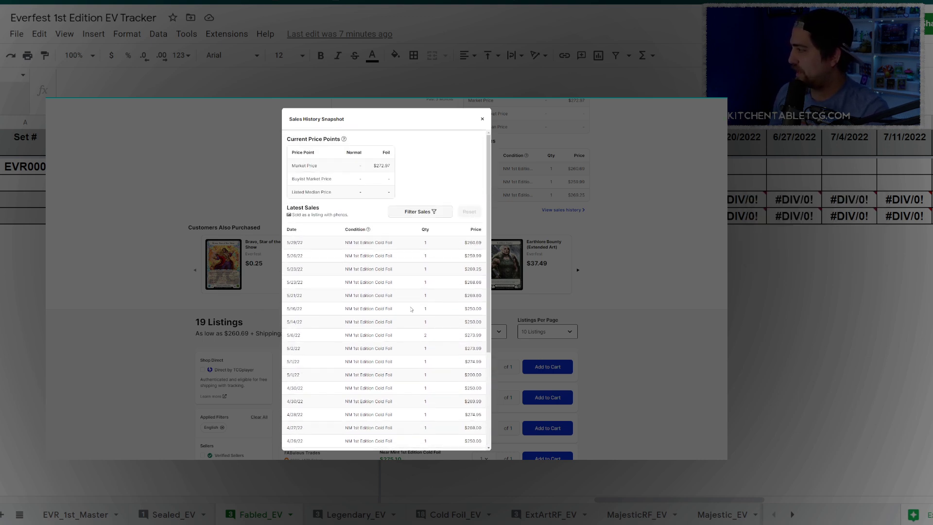
left_click(482, 119)
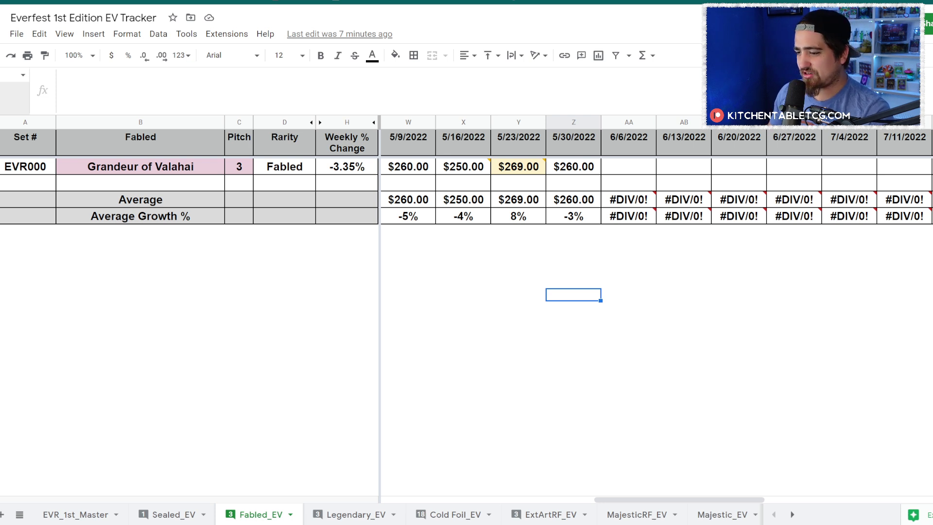
- Open Legendary_EV and check Arcanite Skullcap's $103.00 price for 5/30/2022
left_click(356, 514)
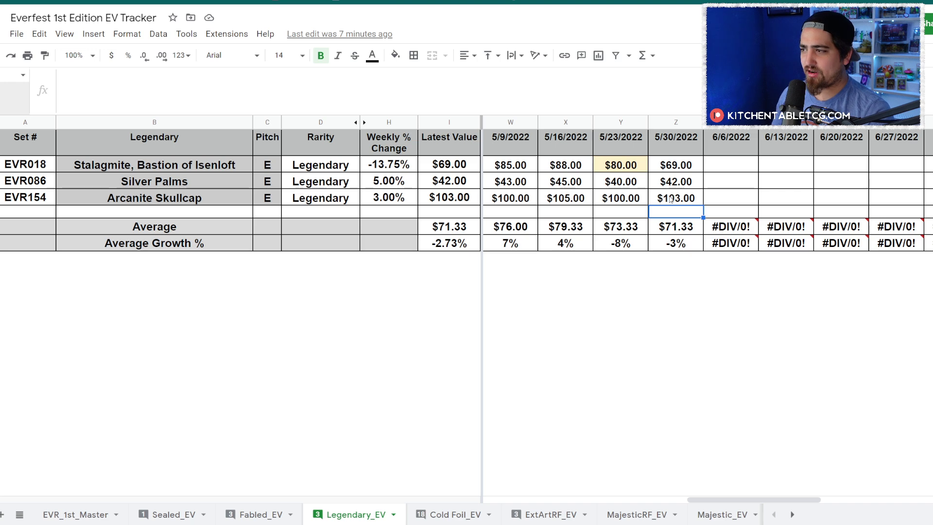
key("Up")
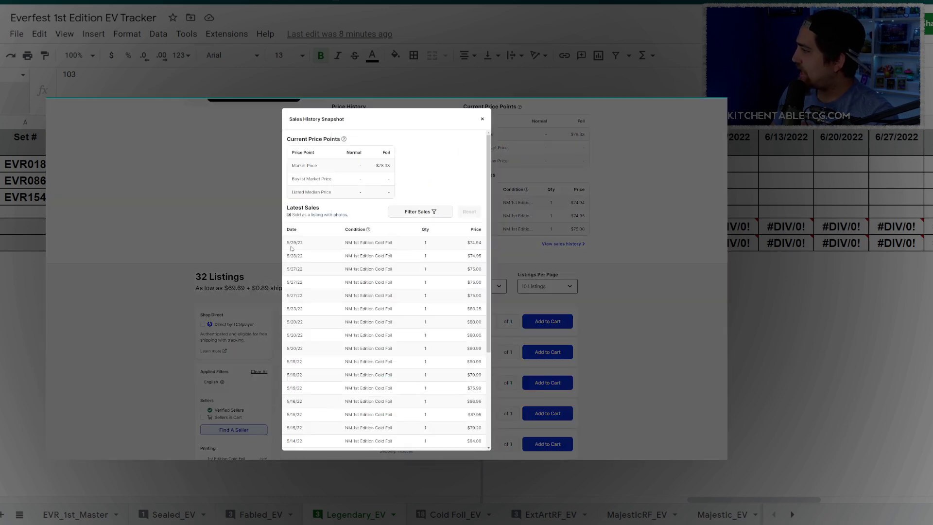
- Compare Stalagmite's five latest sales with its 5/27/22 and 5/23/22 sales, then close the history
left_click_drag(291, 248, 462, 304)
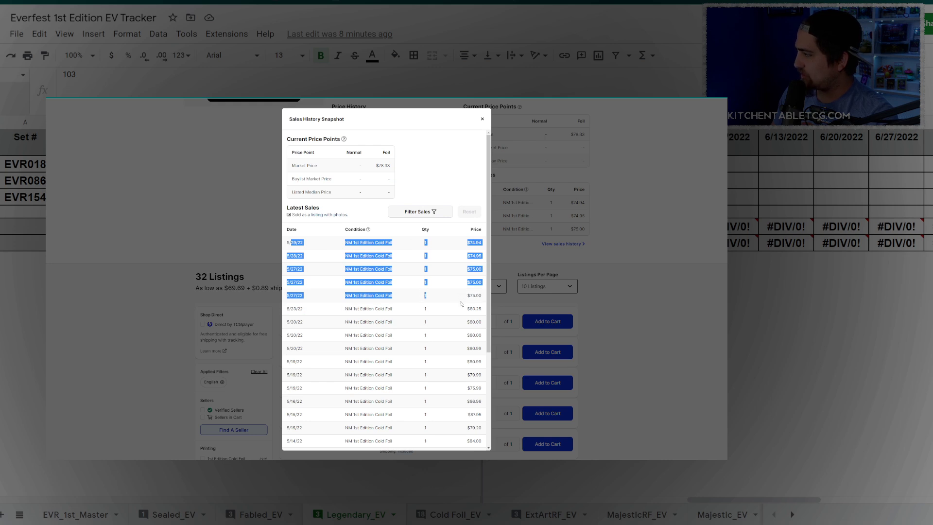
left_click(403, 302)
left_click_drag(305, 311, 285, 303)
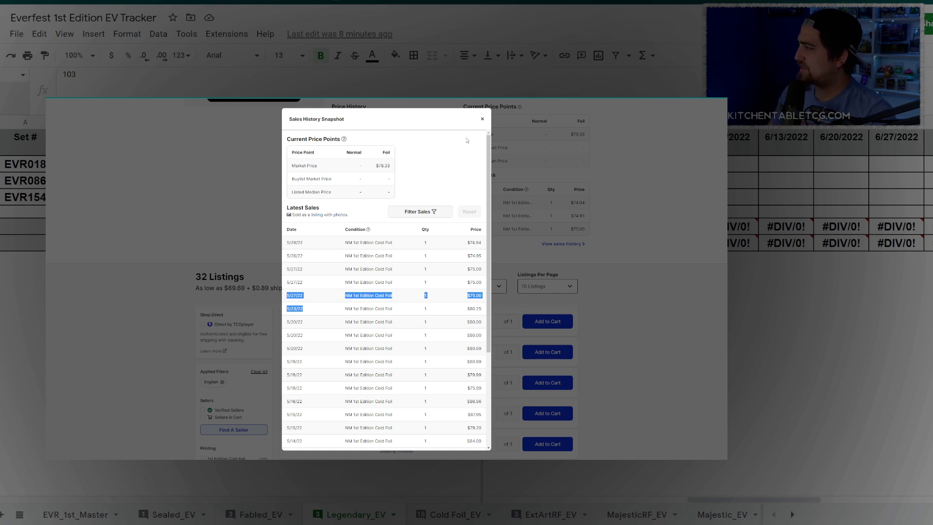
left_click(483, 119)
scroll(451, 206, "up", 5)
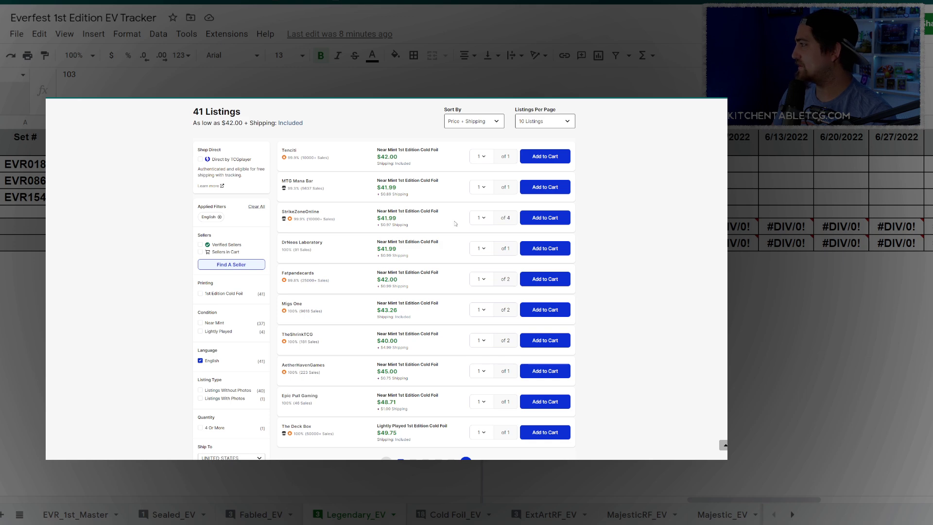
- Scroll through the 41 cold foil listings and back up to Price History and Latest Sales
scroll(383, 254, "down", 5)
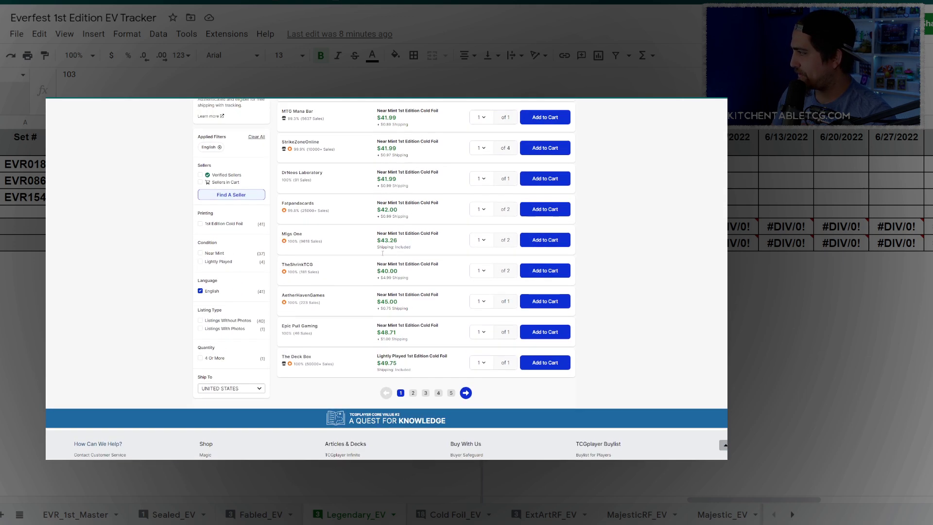
scroll(383, 253, "up", 3)
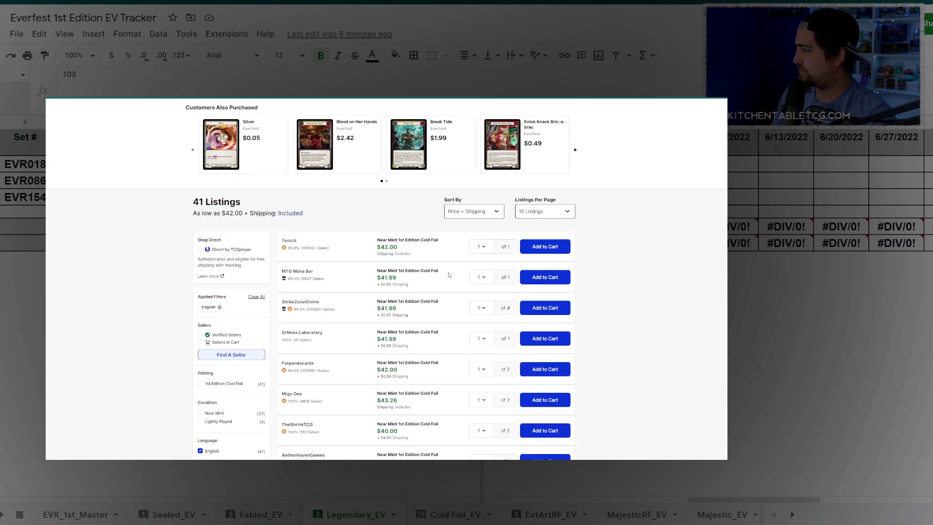
scroll(430, 274, "up", 3)
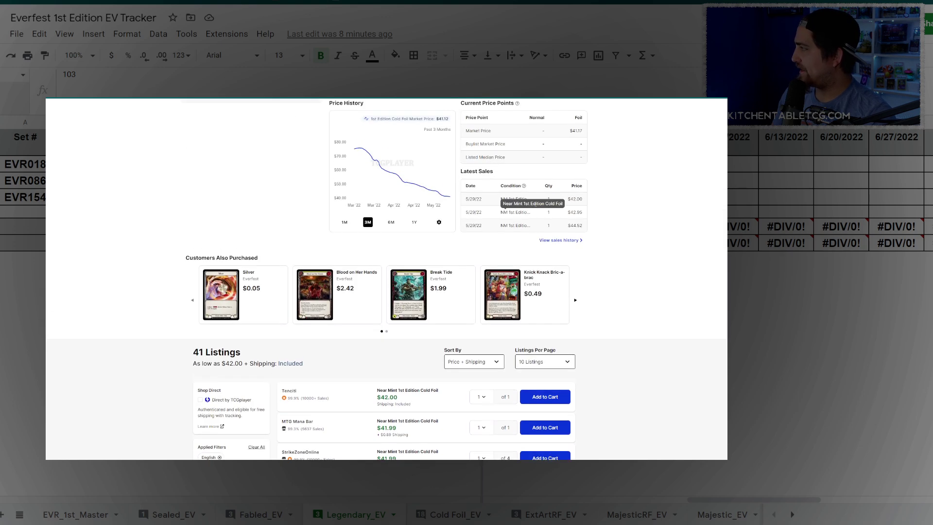
- Open the card's full sales history and highlight its five most recent cold foil sales
left_click(573, 240)
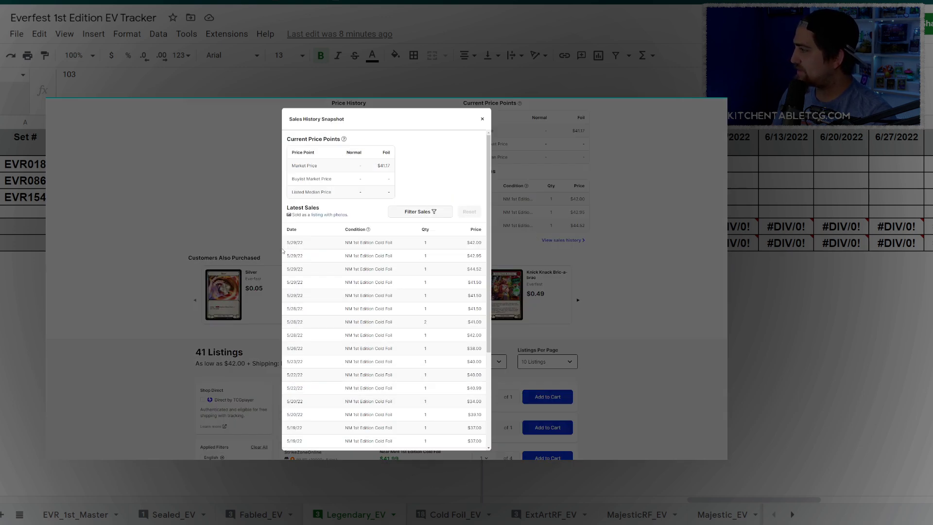
left_click_drag(288, 247, 389, 277)
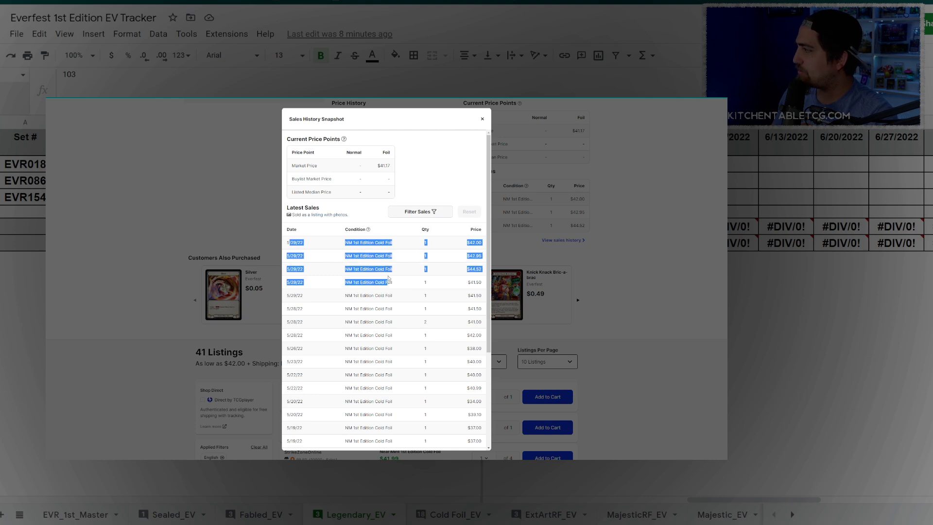
left_click(320, 259)
left_click_drag(286, 247, 482, 300)
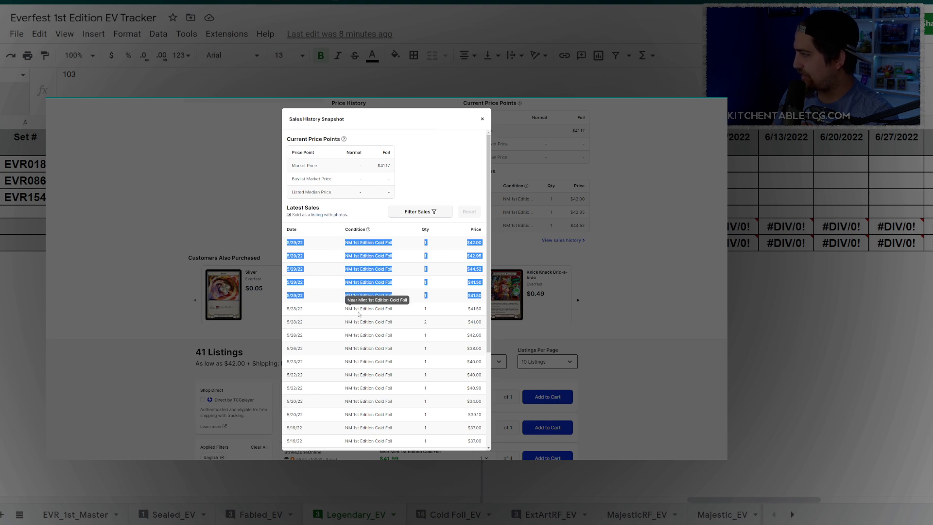
- Review the older 5/28/22 sales and the $38.00 sale from 5/26/22
left_click_drag(286, 309, 486, 337)
left_click_drag(430, 322, 439, 353)
left_click(337, 324)
scroll(345, 368, "down", 2)
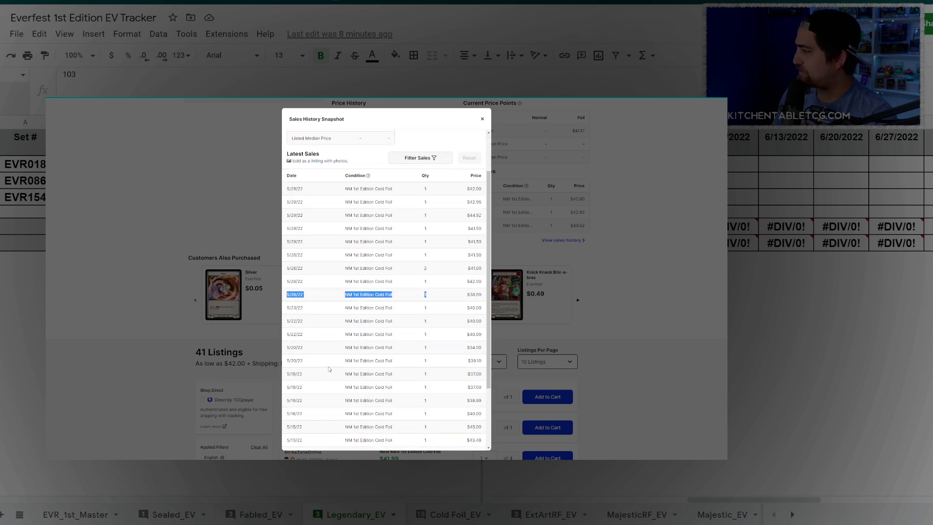
left_click(292, 280)
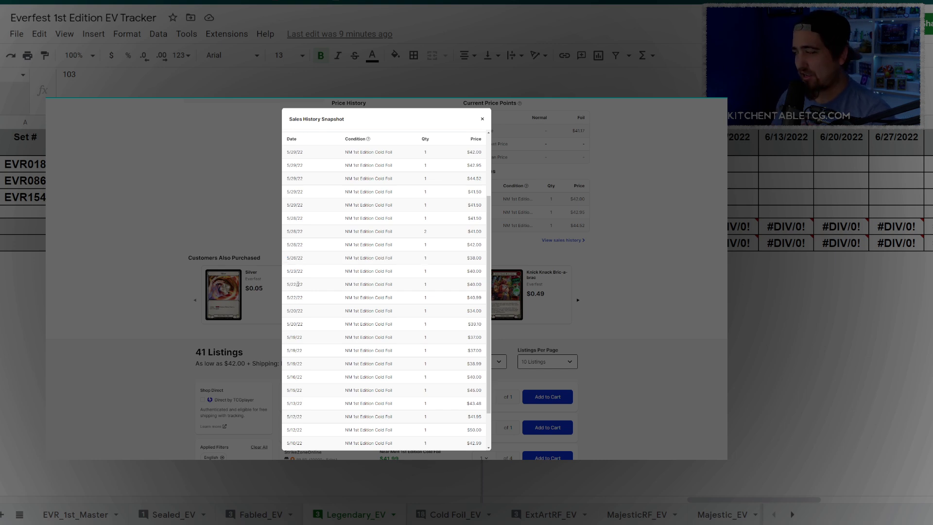
scroll(319, 254, "up", 2)
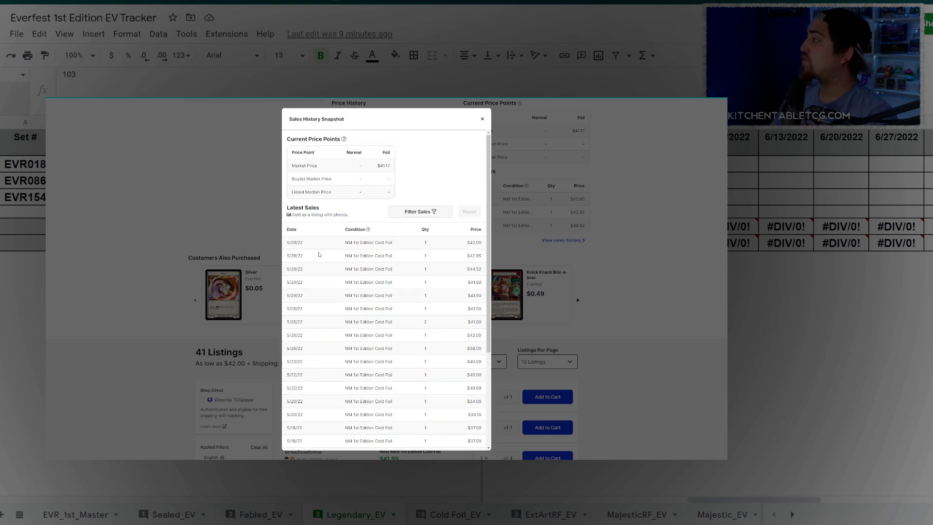
- Close the sales history and confirm Silver Palms' $42.00 lowest price
left_click(482, 119)
scroll(374, 215, "up", 4)
scroll(373, 215, "up", 1)
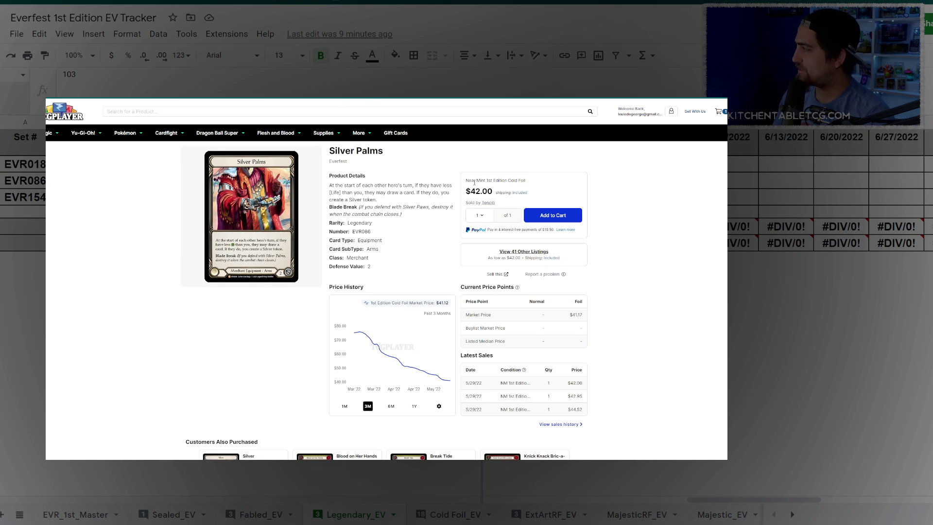
double_click(495, 191)
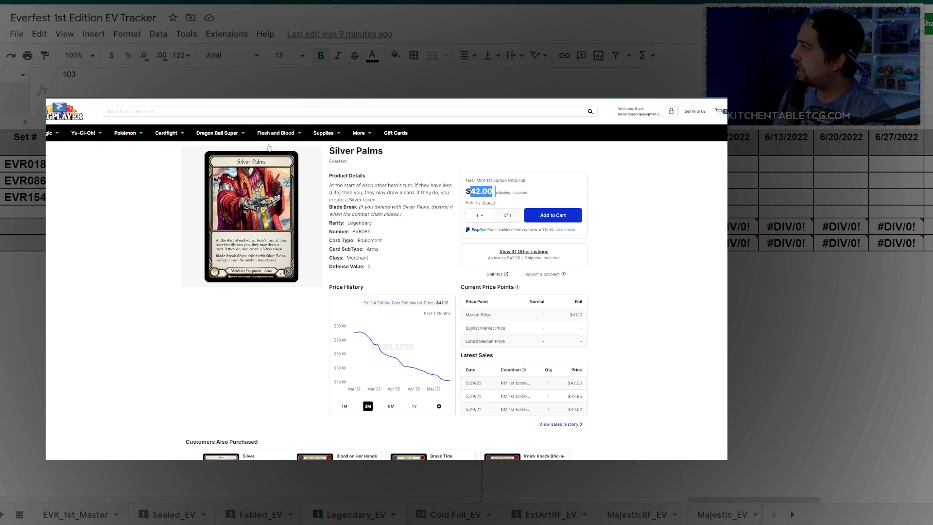
left_click(392, 247)
- Review Arcanite Skullcap's 12 listings, starting from $102.95
key("ctrl+Tab")
scroll(457, 288, "down", 1)
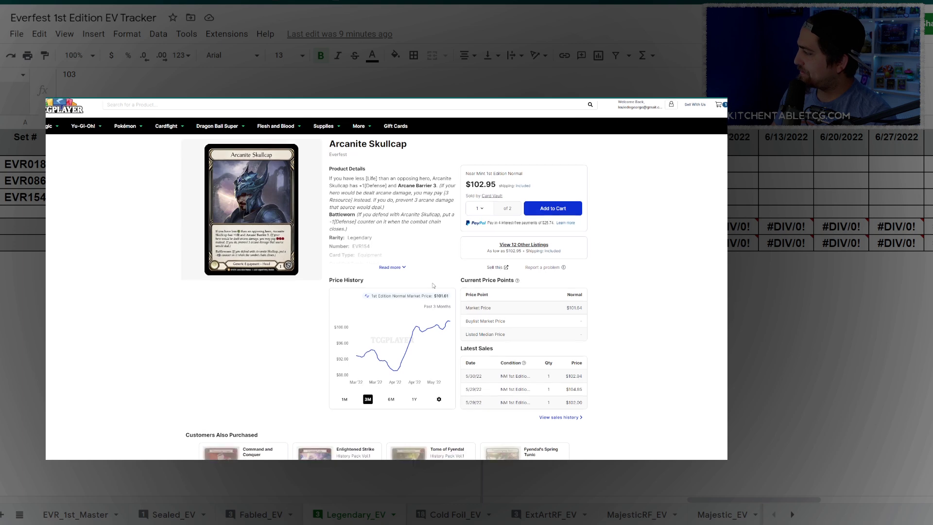
scroll(585, 327, "down", 3)
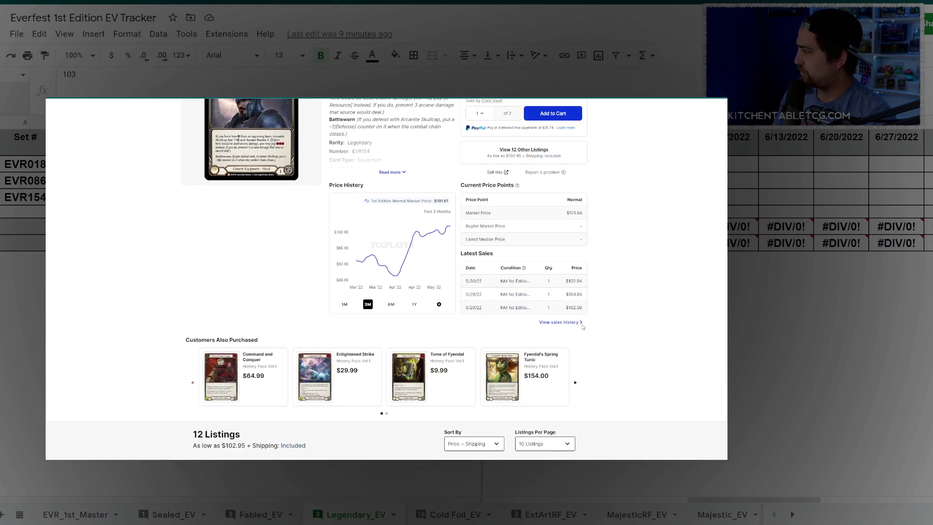
scroll(541, 316, "down", 3)
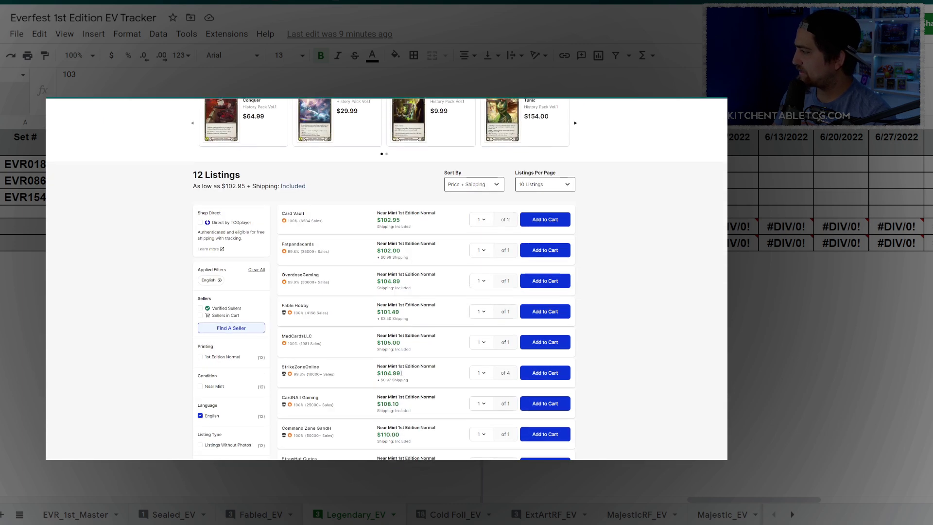
scroll(349, 350, "down", 2)
scroll(348, 350, "up", 10)
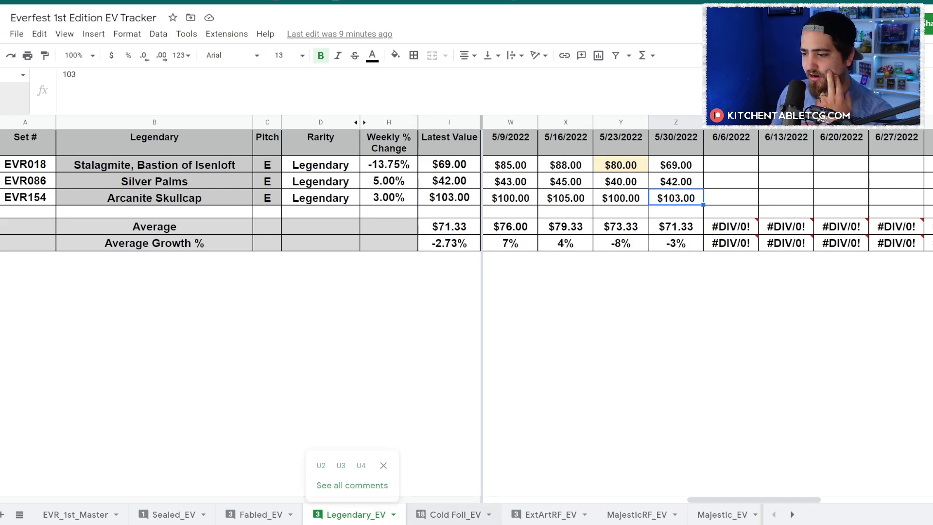
- Inspect the Weekly % Change formulas for Crown of Reflection CF and Kraken's Aethervein CF on Cold Foil_EV
left_click(457, 515)
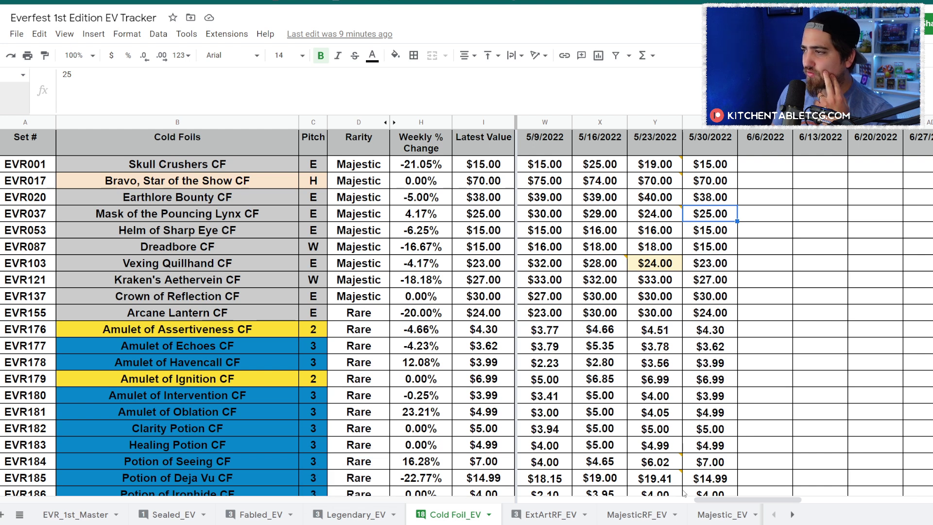
left_click(820, 329)
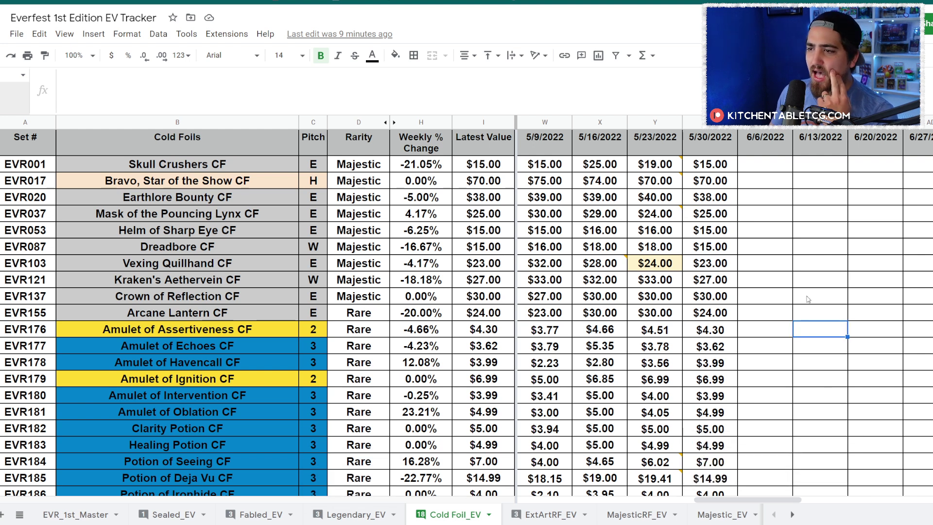
left_click(418, 295)
left_click(417, 281)
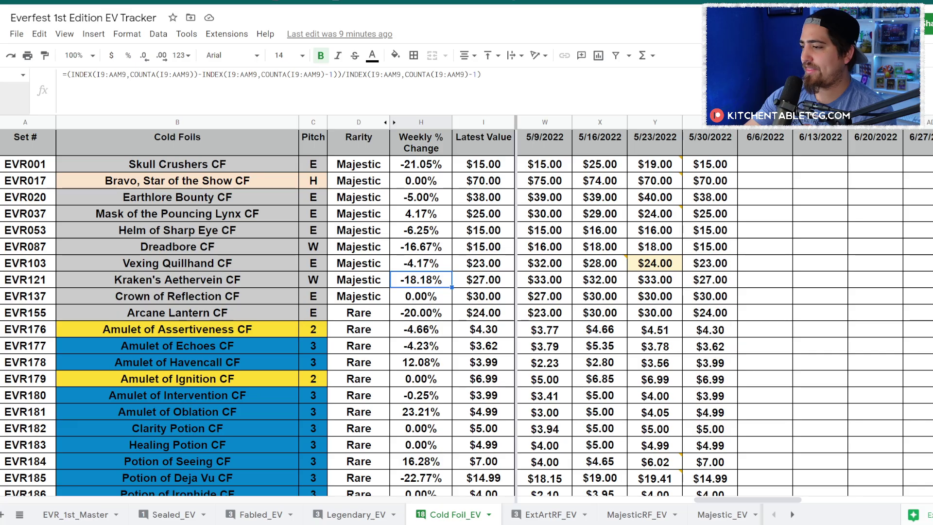
left_click(550, 285)
left_click_drag(708, 500, 659, 500)
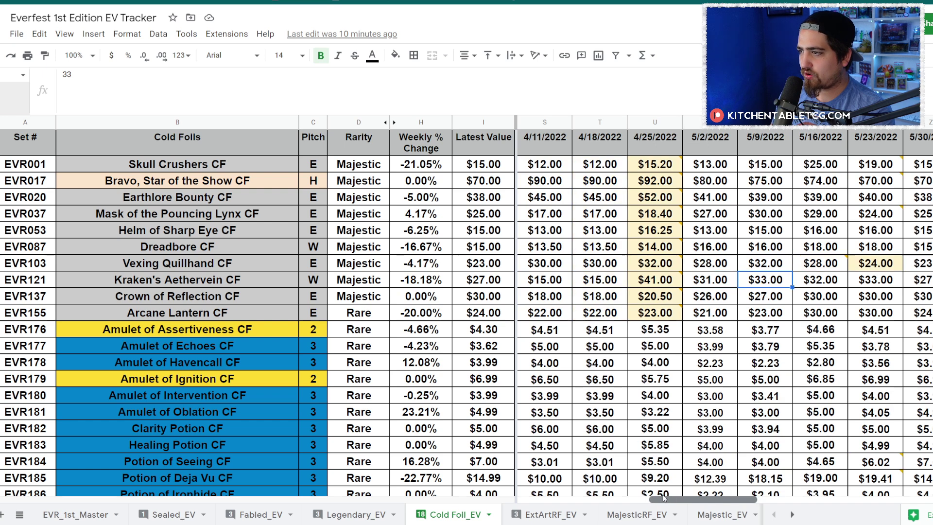
left_click(587, 279)
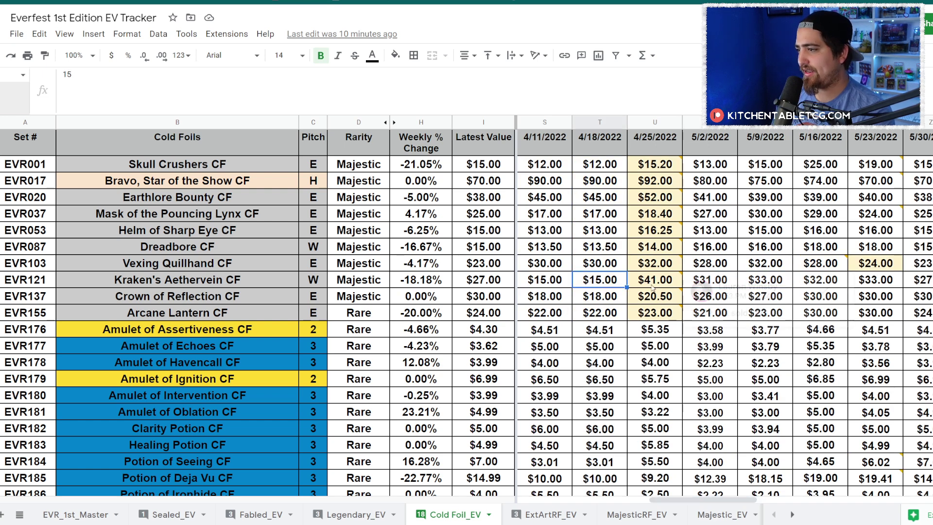
left_click(820, 395)
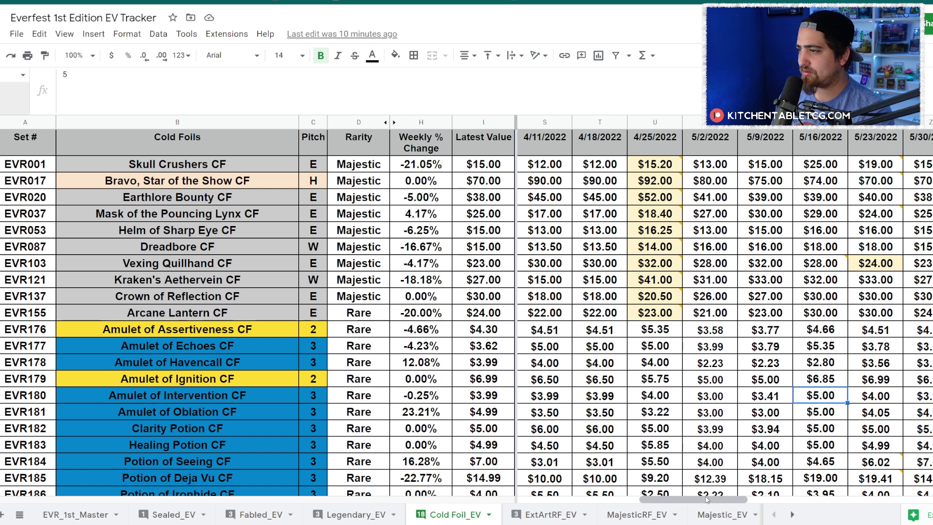
left_click_drag(707, 501, 771, 498)
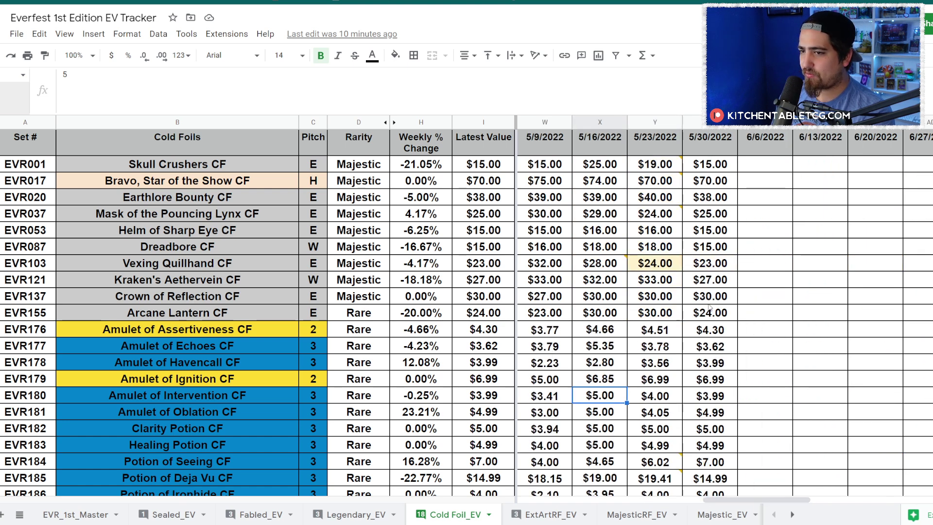
left_click(707, 284)
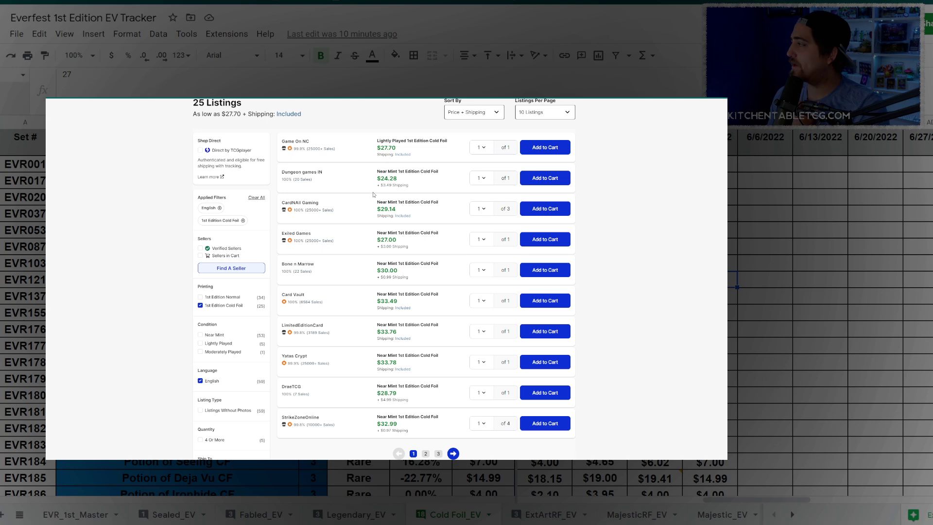
scroll(373, 194, "up", 3)
left_click(574, 252)
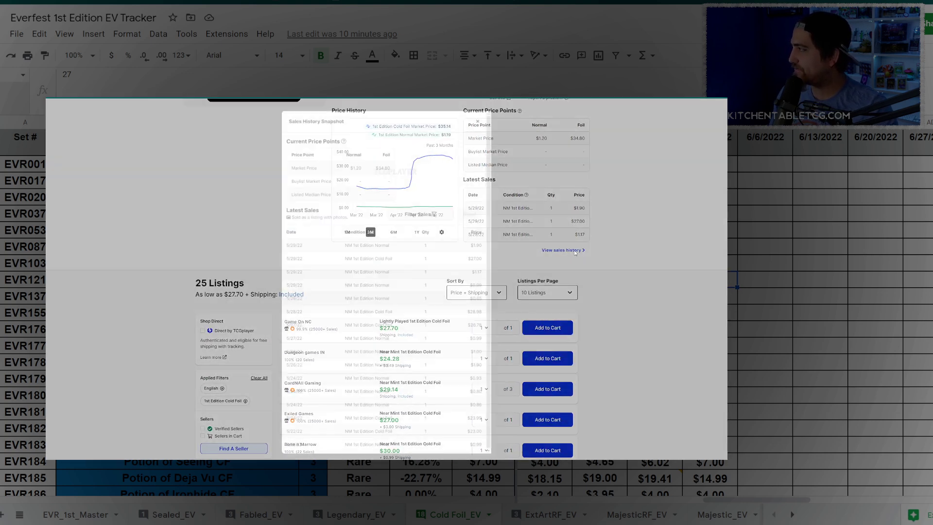
left_click(418, 212)
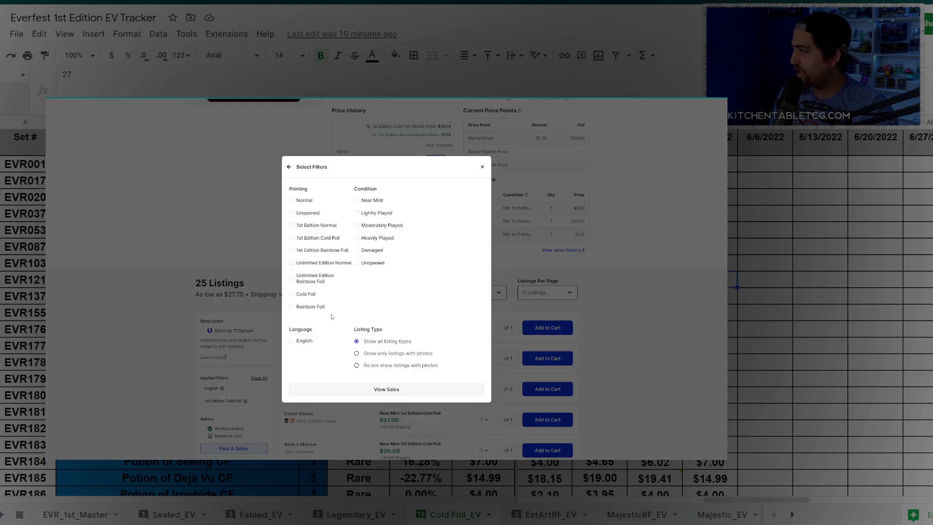
left_click(370, 394)
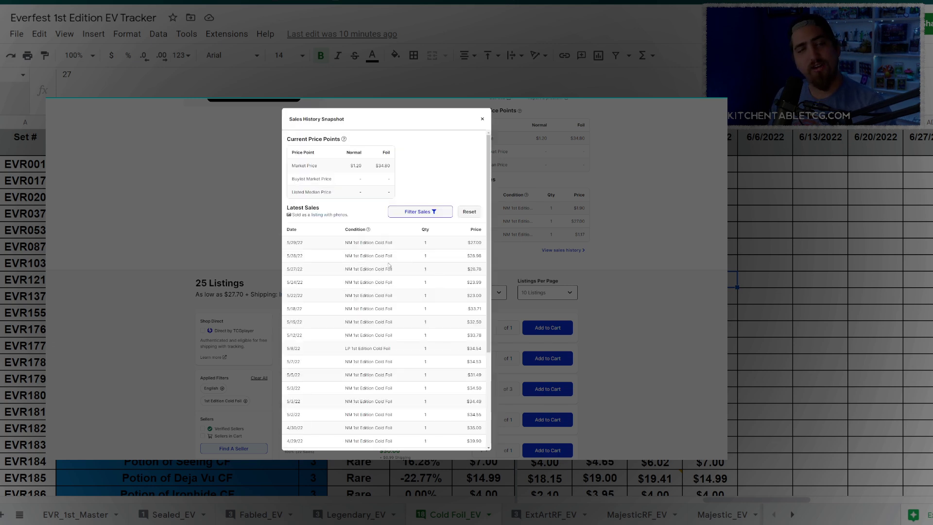
scroll(418, 312, "down", 3)
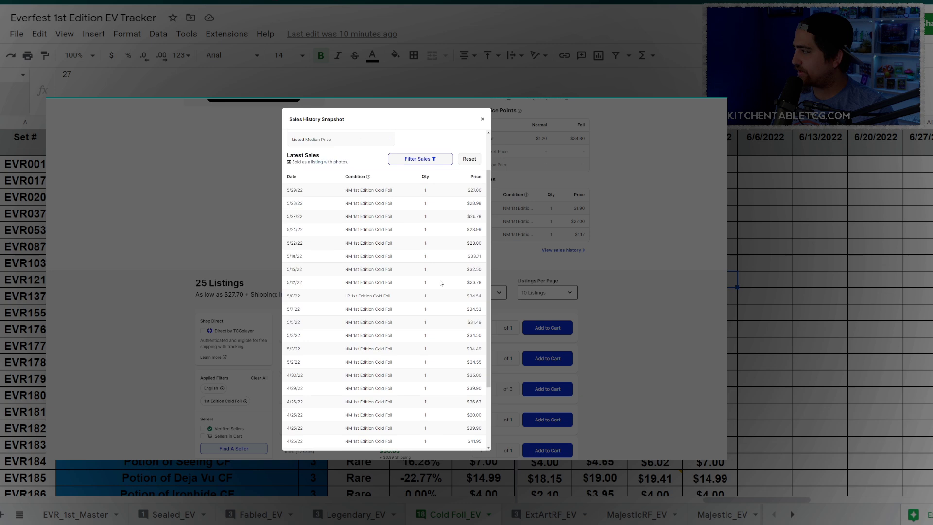
scroll(408, 287, "up", 3)
left_click_drag(287, 255, 350, 252)
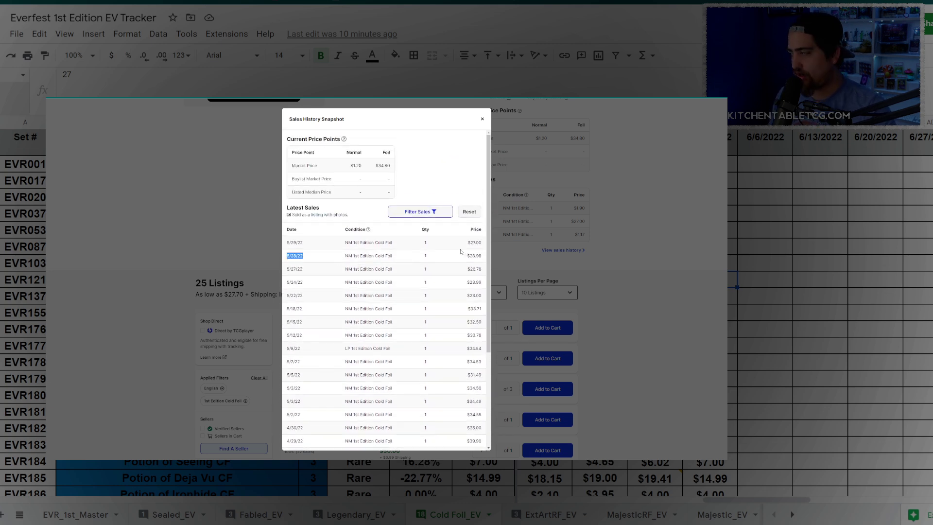
left_click(483, 119)
scroll(359, 205, "up", 4)
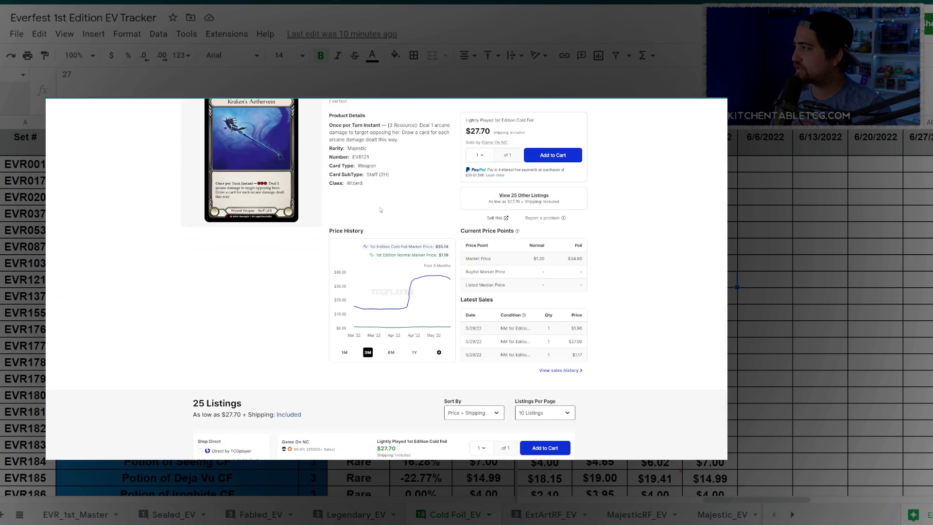
scroll(359, 206, "down", 2)
scroll(287, 221, "up", 2)
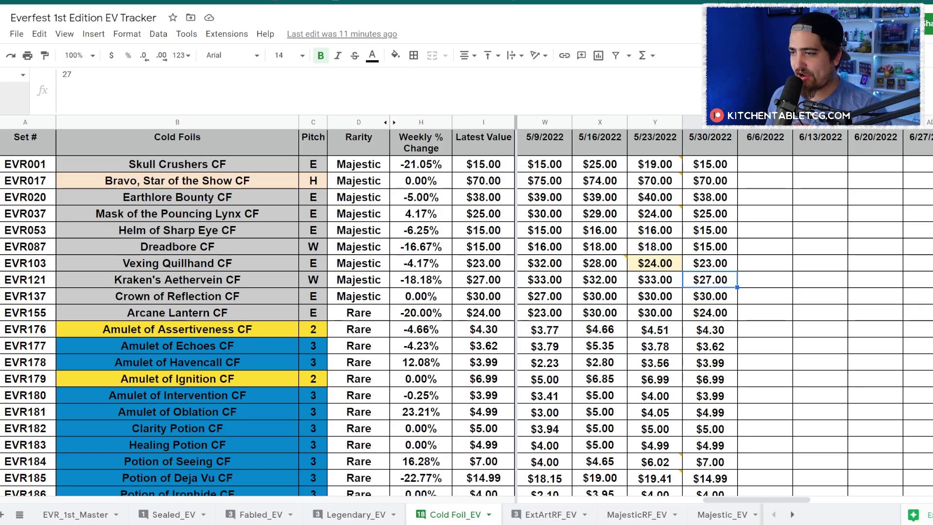
key("Down")
key("Down")
key("Down")
key("Left")
key("Left")
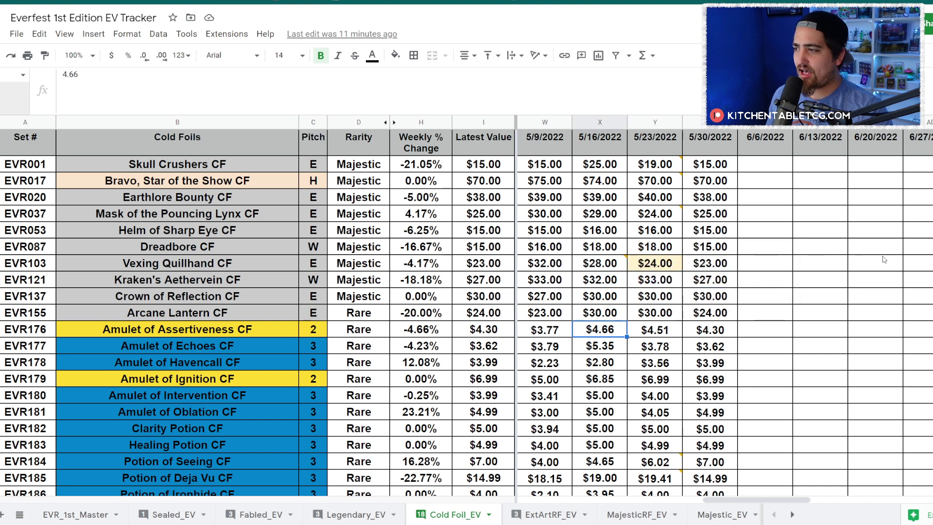
left_click(435, 170)
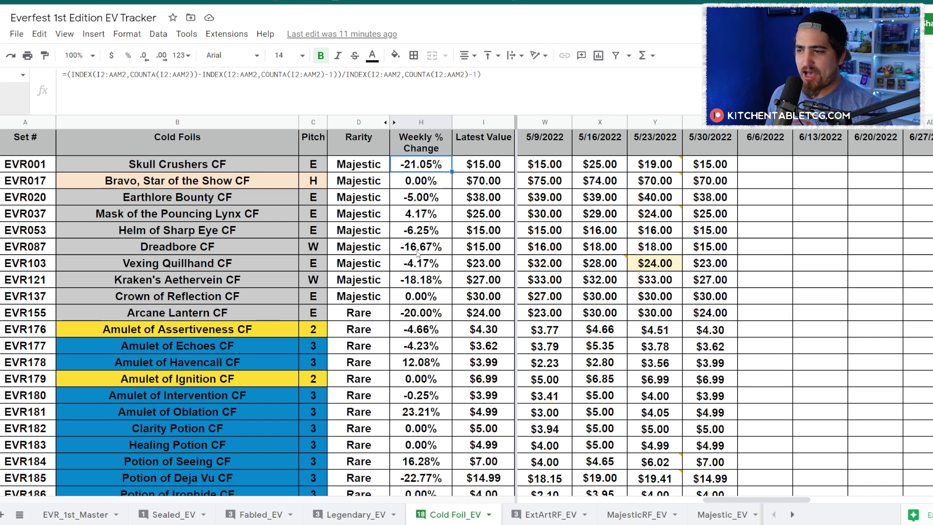
left_click(419, 307)
scroll(422, 291, "down", 2)
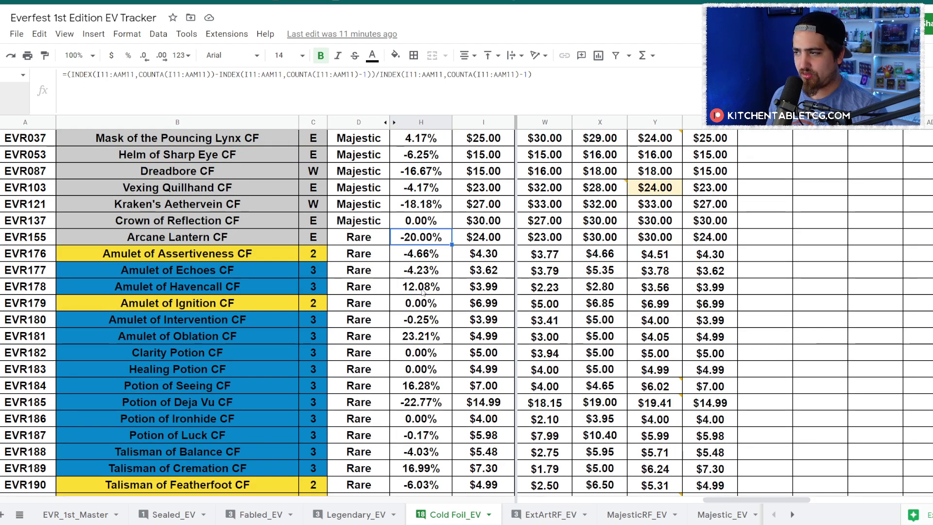
scroll(414, 285, "down", 2)
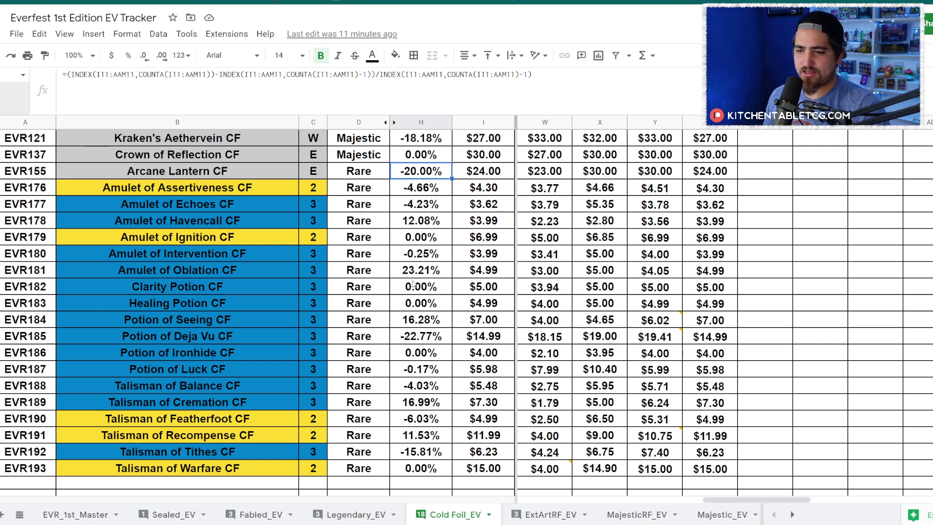
left_click(426, 340)
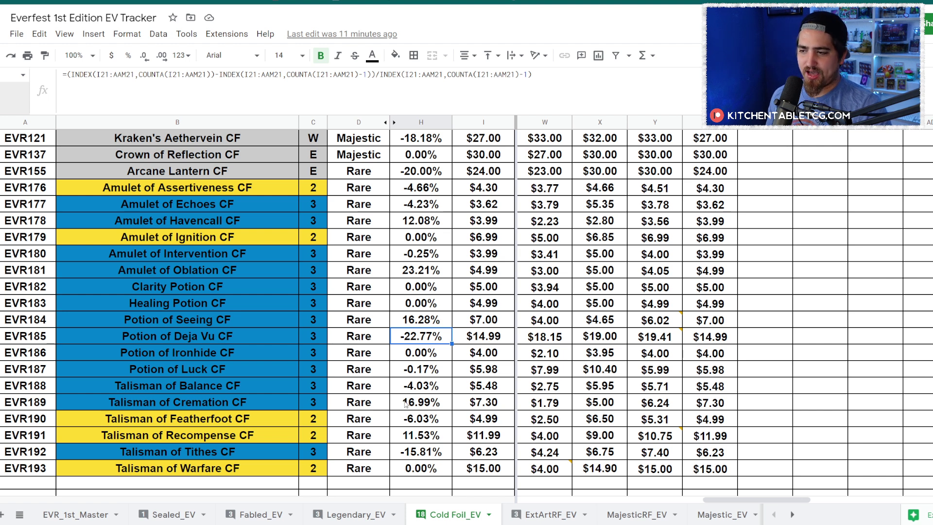
left_click(415, 454)
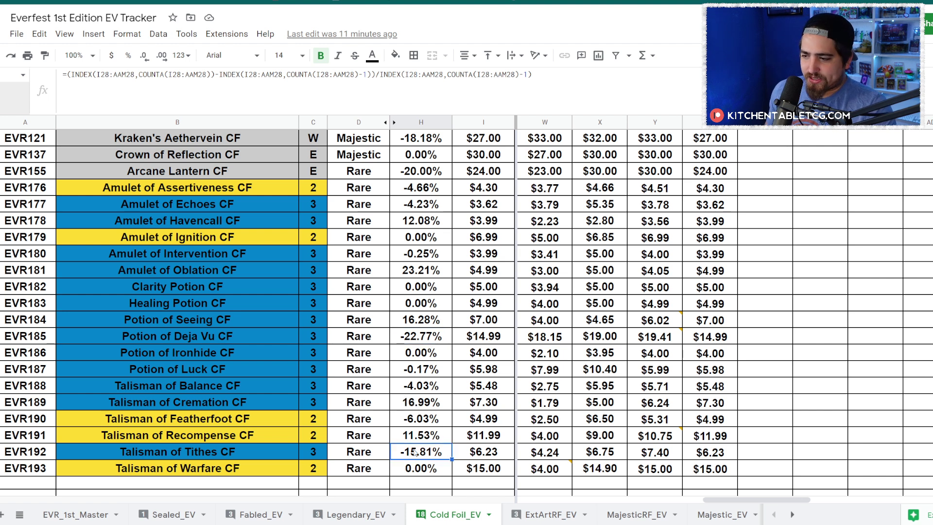
left_click(418, 271)
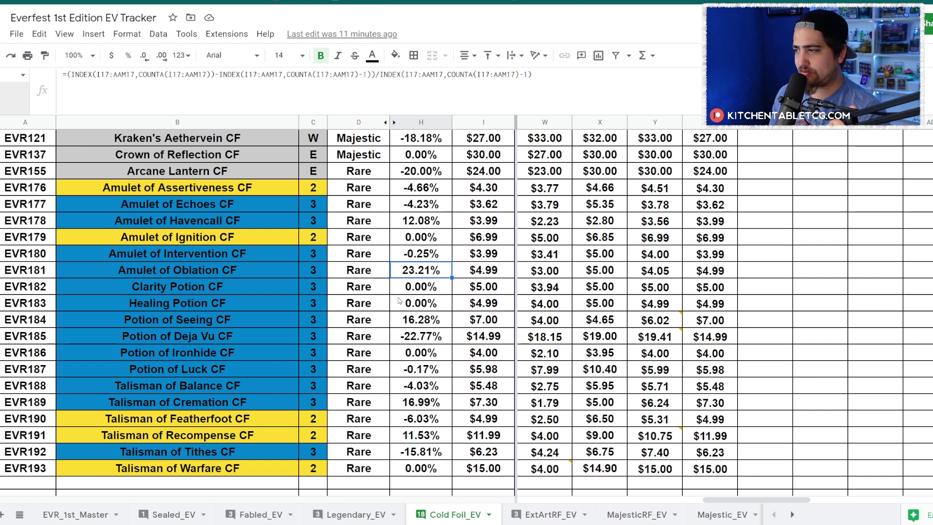
left_click(414, 325)
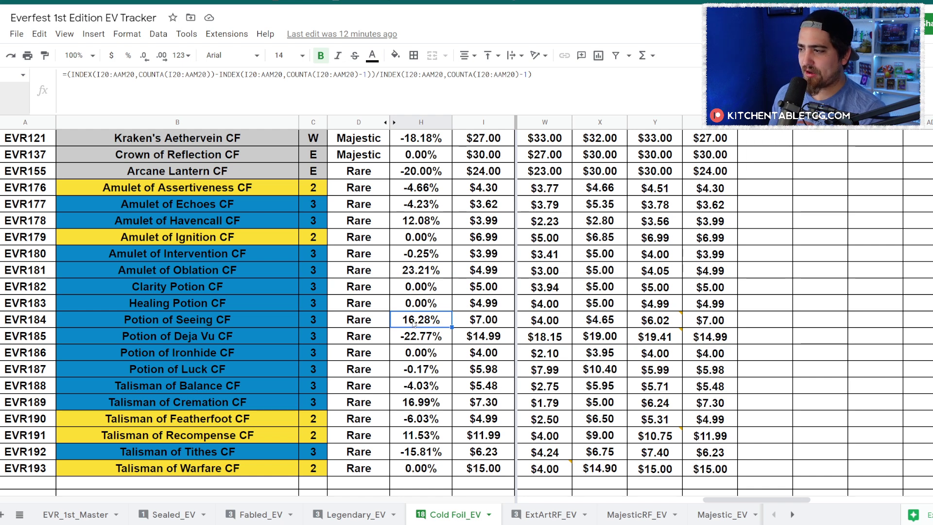
scroll(412, 325, "down", 2)
left_click(414, 323)
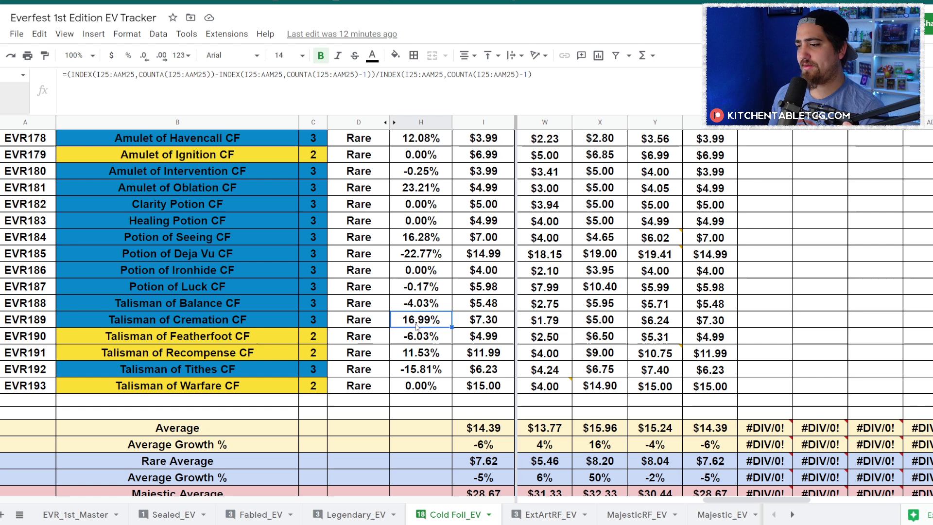
scroll(416, 331, "down", 3)
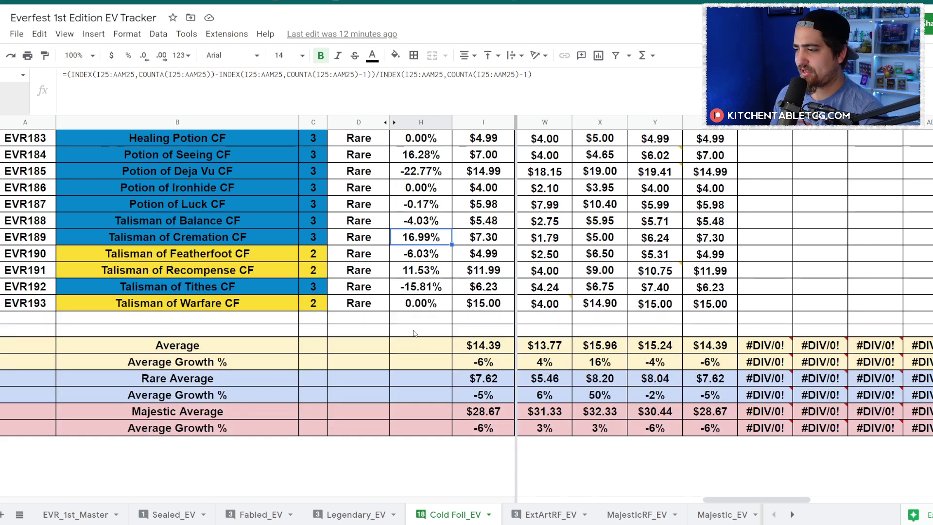
left_click(697, 325)
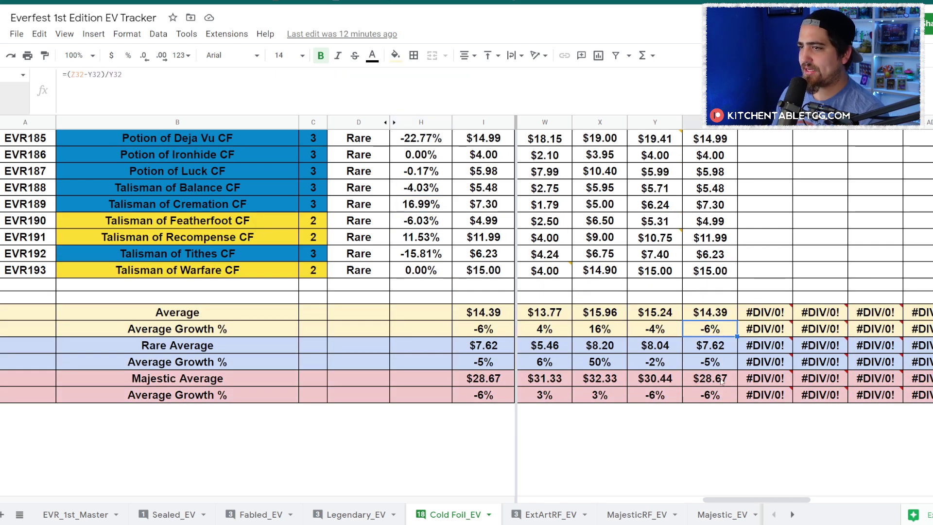
double_click(713, 329)
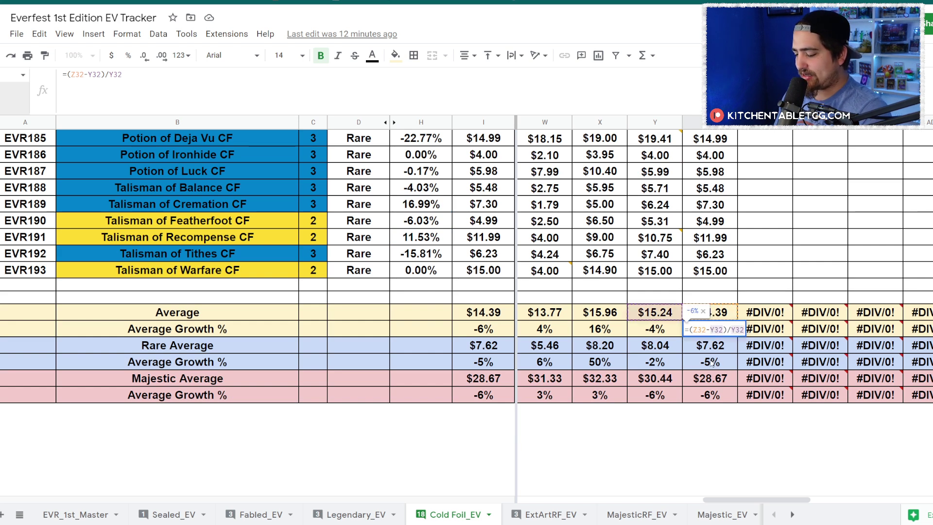
key("Return")
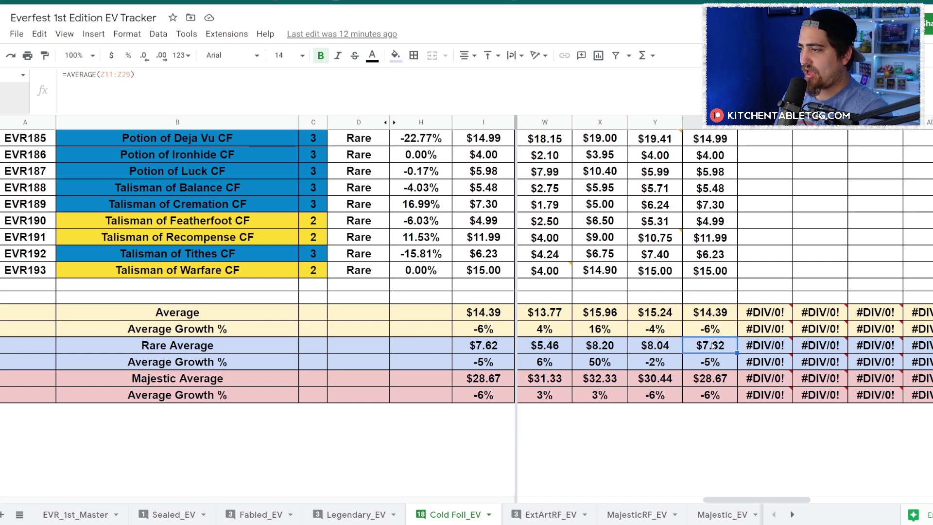
left_click(711, 316)
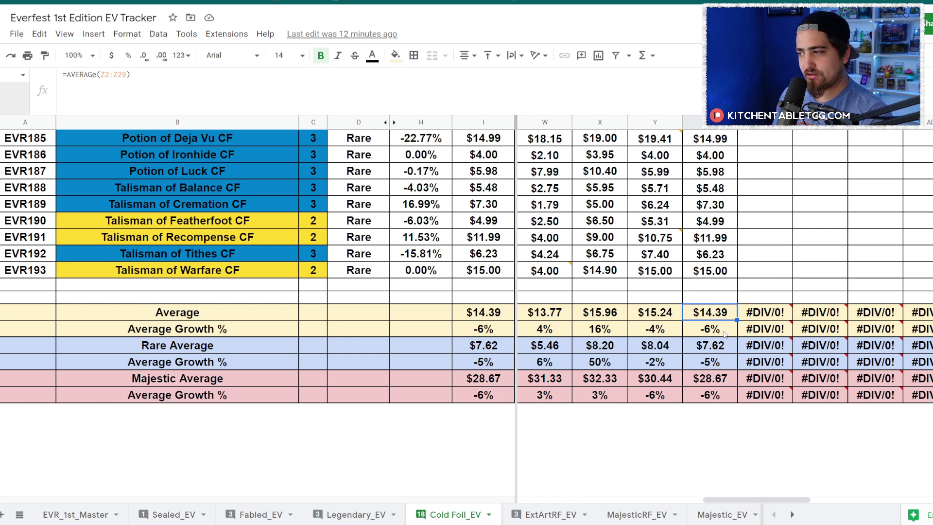
left_click(718, 346)
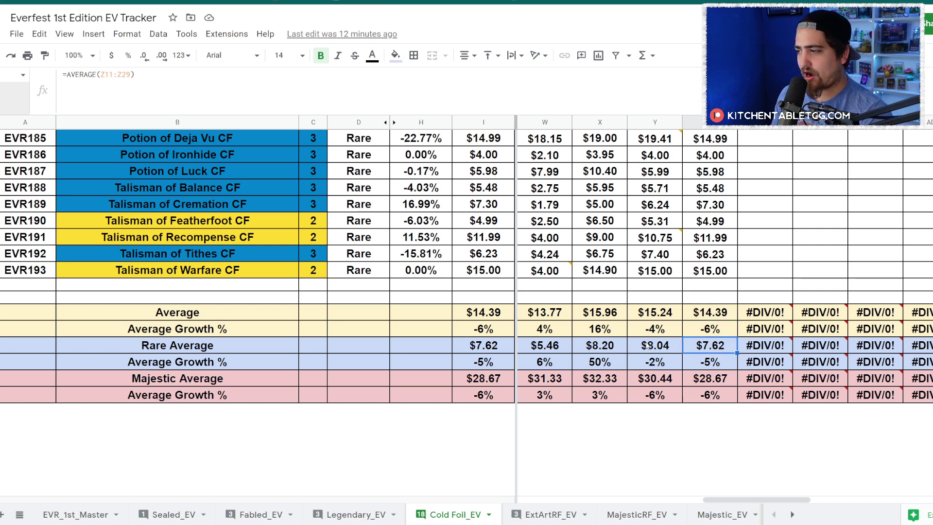
left_click(699, 380)
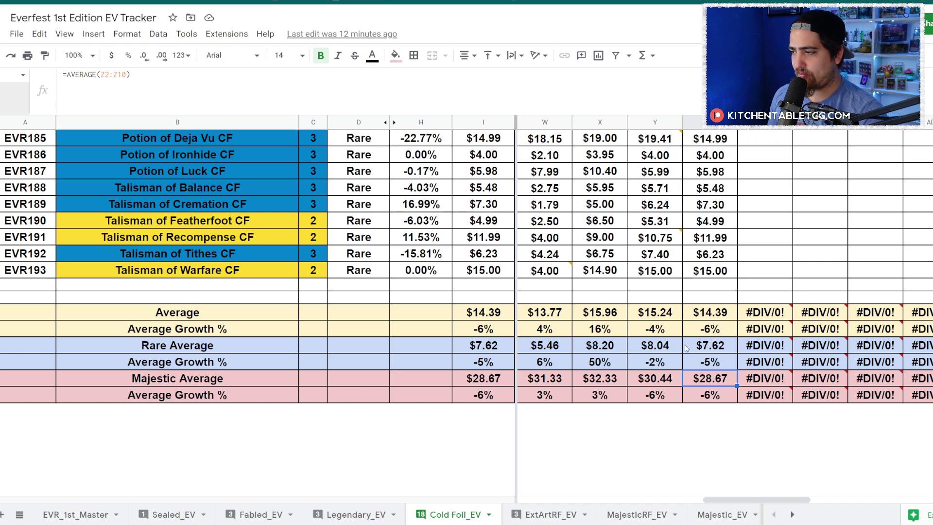
left_click_drag(723, 432, 568, 331)
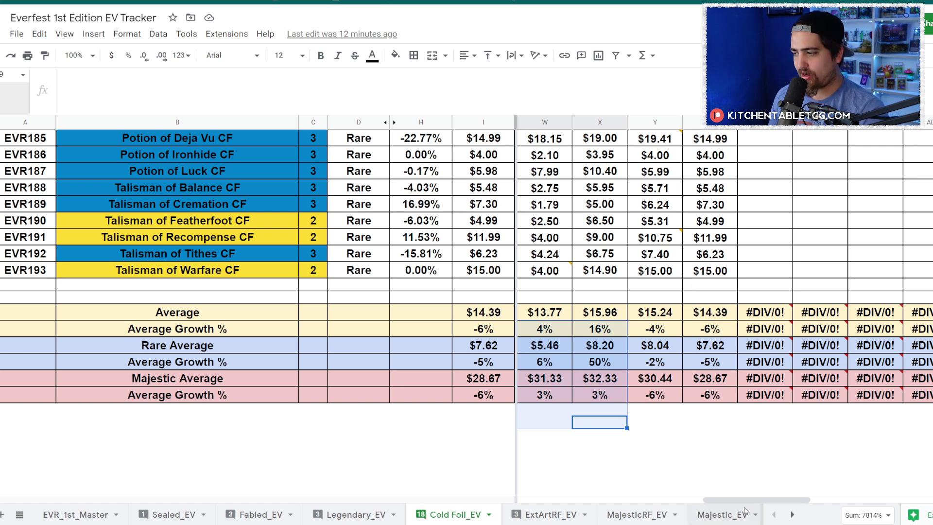
left_click_drag(744, 500, 721, 500)
left_click(716, 466)
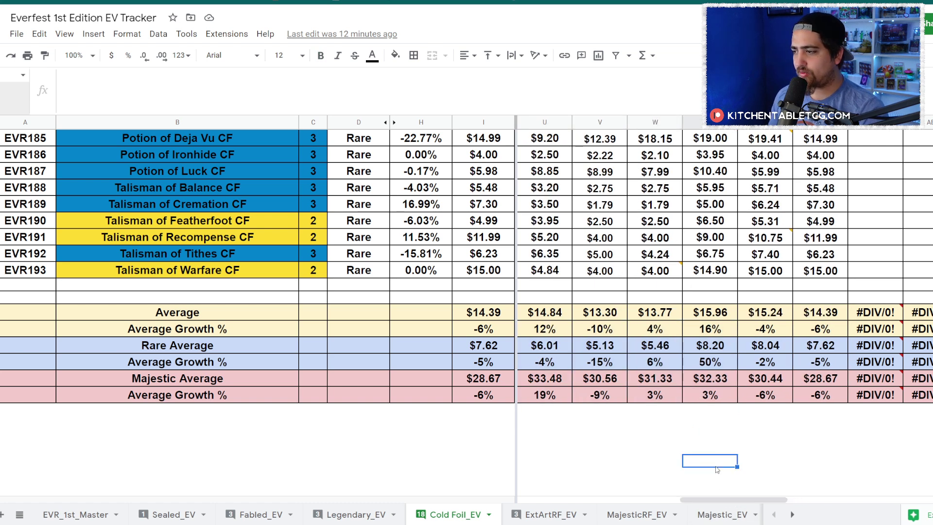
- On ExtArtRF_EV, inspect the EVR021, EVR040, EVR041 and EVR123 card rows
left_click(547, 515)
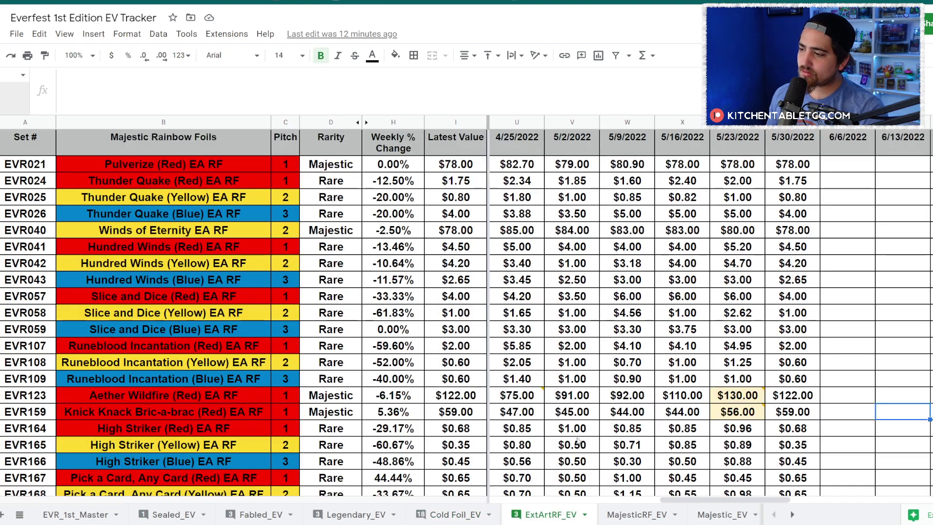
scroll(577, 440, "down", 5)
scroll(571, 384, "up", 2)
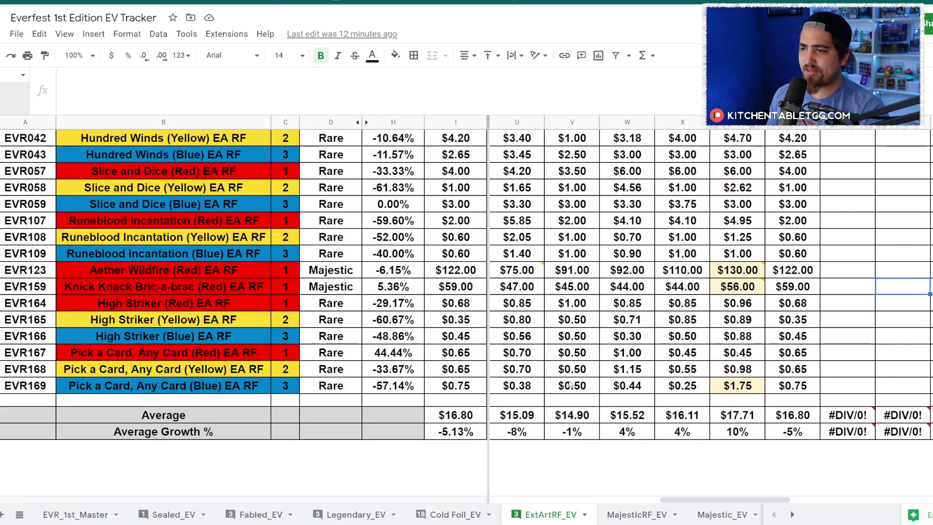
scroll(571, 384, "up", 3)
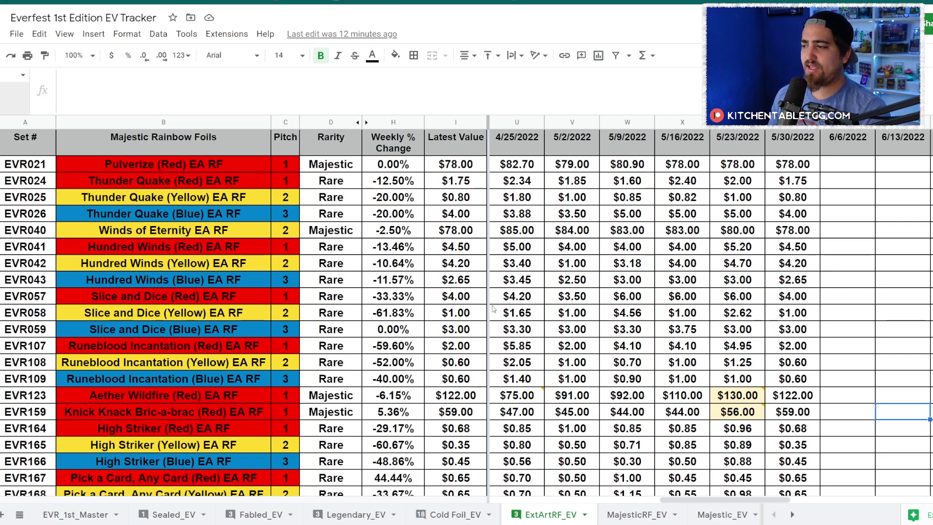
left_click(350, 232)
left_click(1, 230)
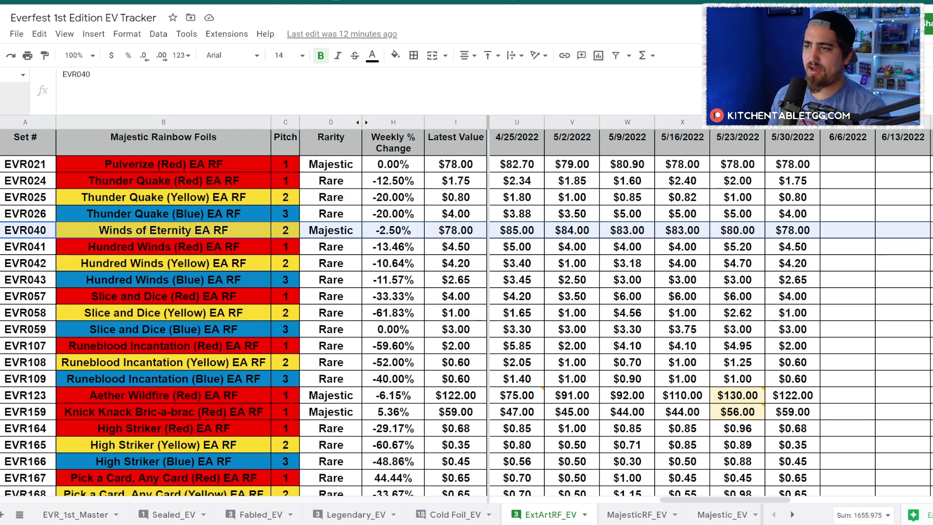
left_click(234, 266)
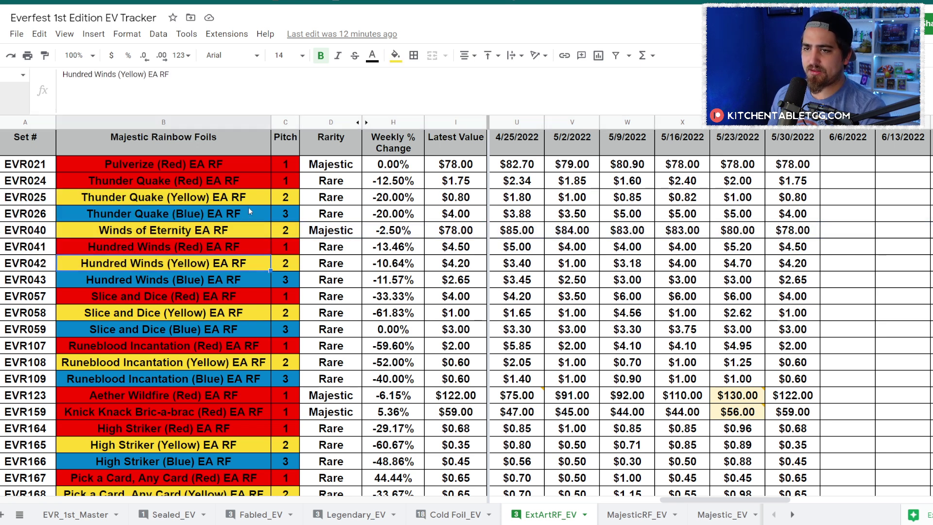
left_click(1, 164)
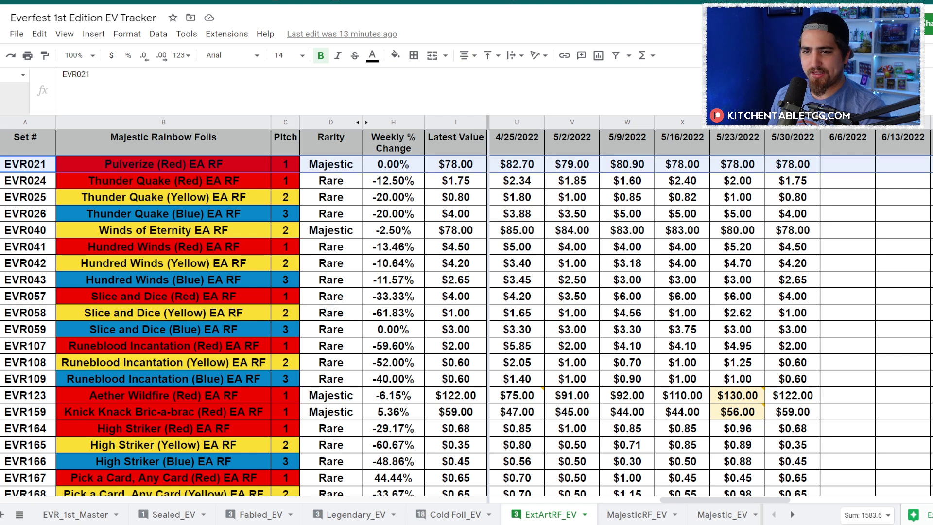
left_click(1, 246)
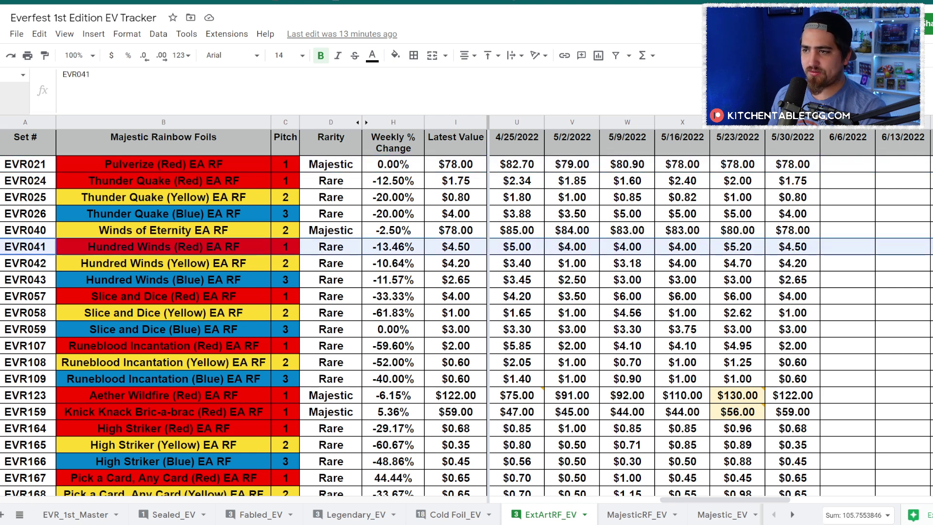
left_click(1, 230)
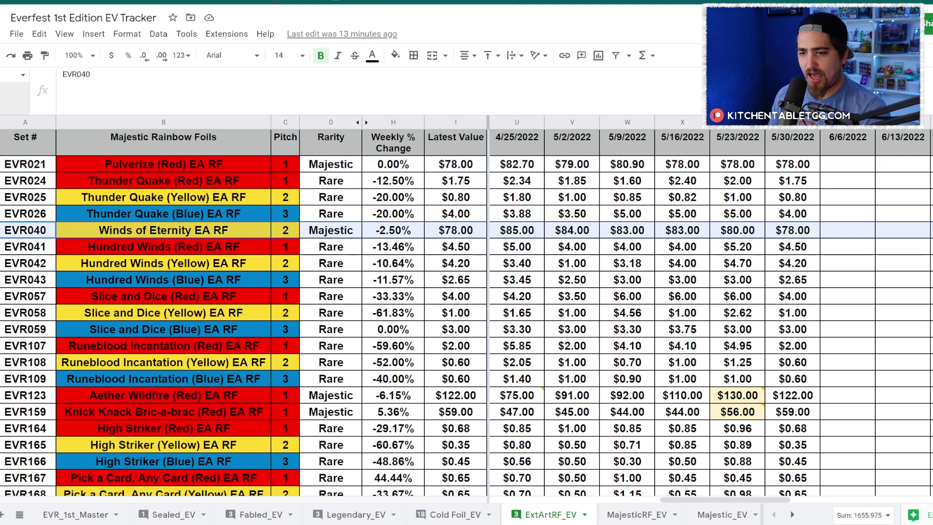
left_click(1, 395)
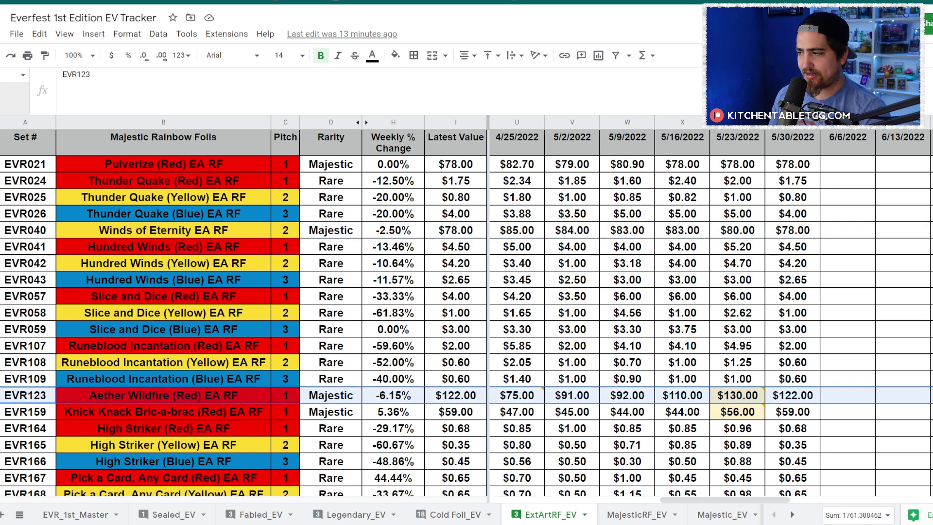
- Check Knick Knack's weekly change formula, Pick a Card (Red)'s 5/30 price and the 5/30 Average formula
scroll(90, 362, "down", 3)
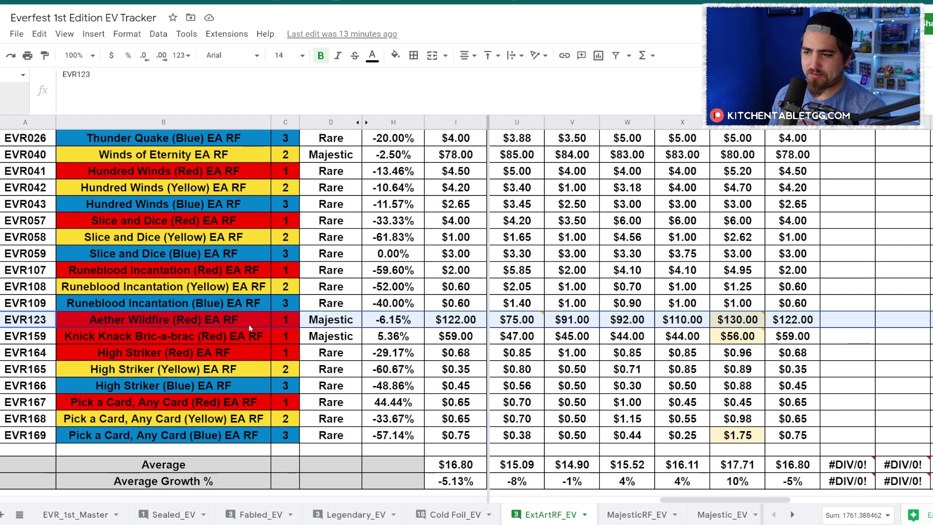
left_click(380, 340)
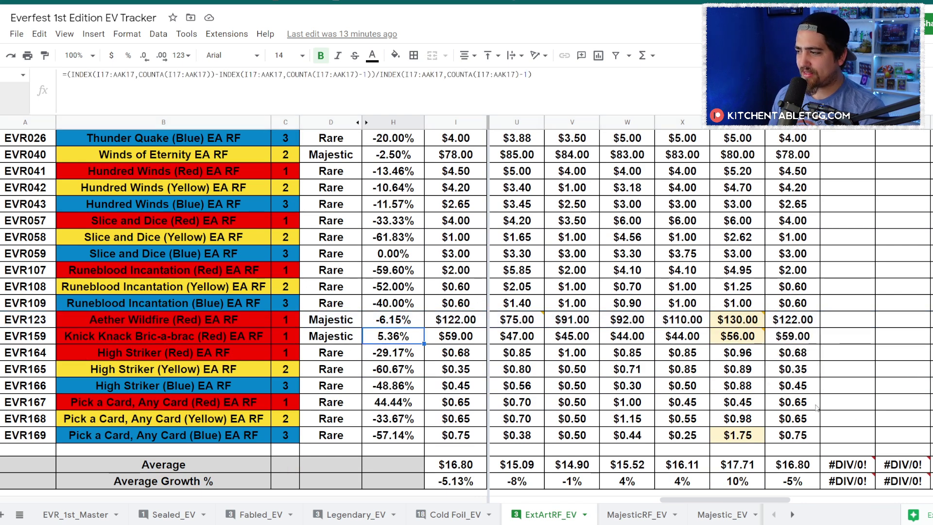
left_click(801, 402)
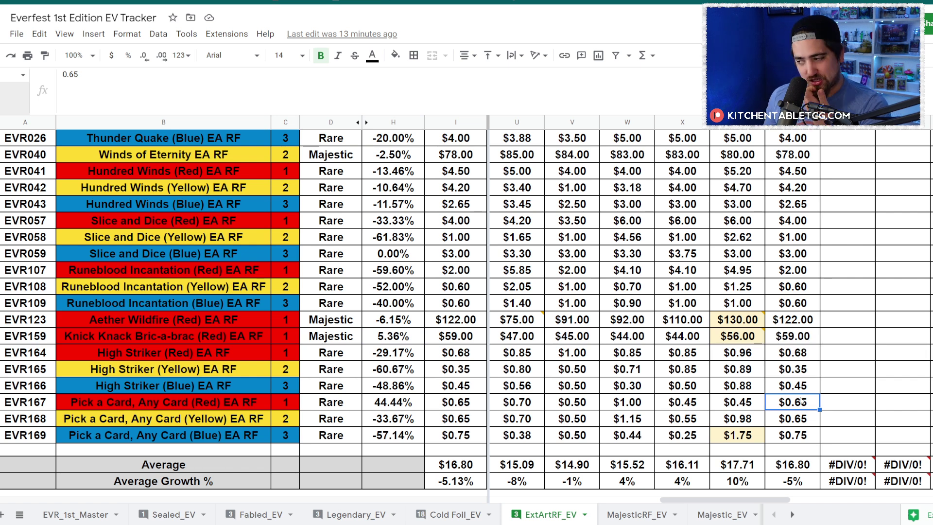
left_click(795, 465)
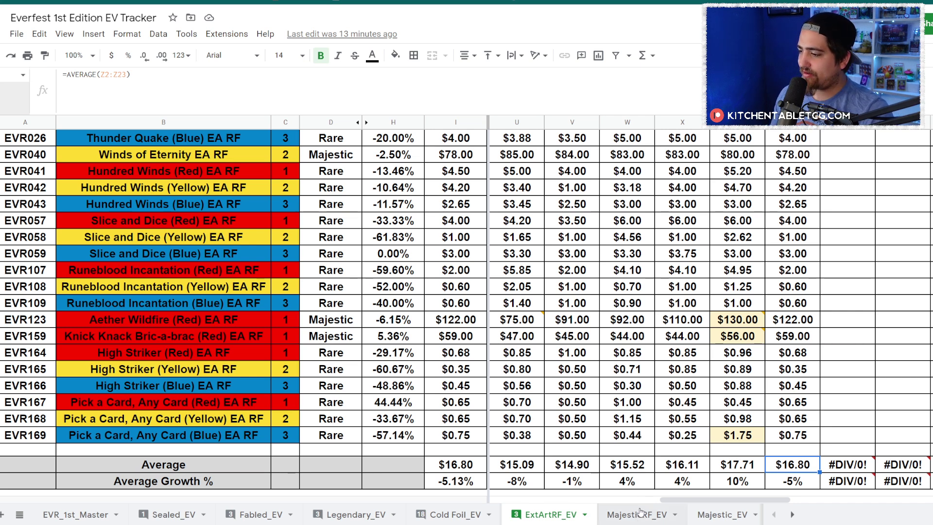
- Open MajesticRF_EV and check the 5/30 Average Growth % formula
left_click(641, 511)
left_click(853, 405)
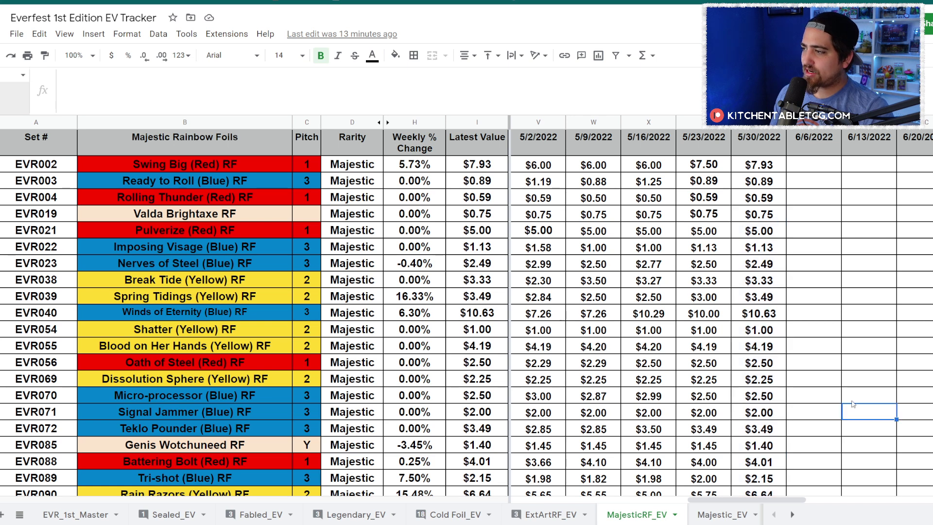
scroll(853, 405, "down", 11)
left_click(758, 382)
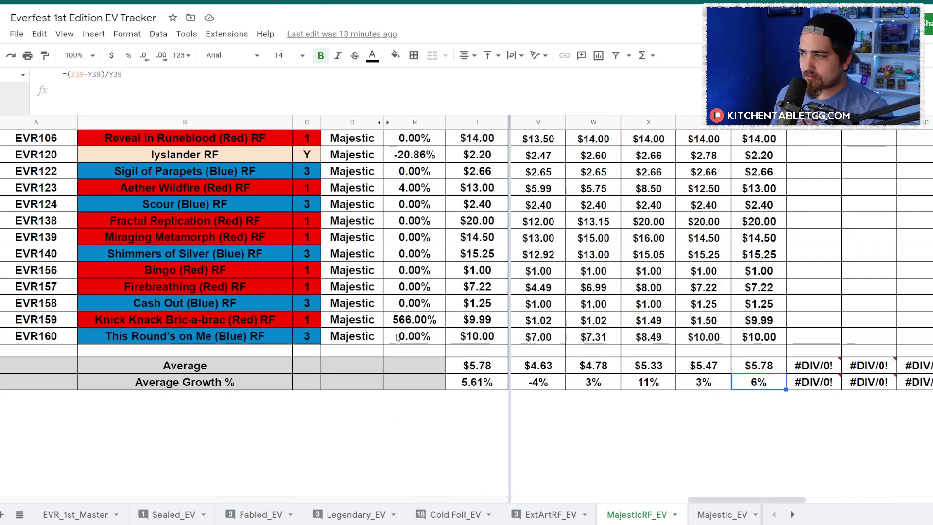
- Check the weekly change formulas for Spring Tidings and Swing Big
scroll(397, 338, "up", 5)
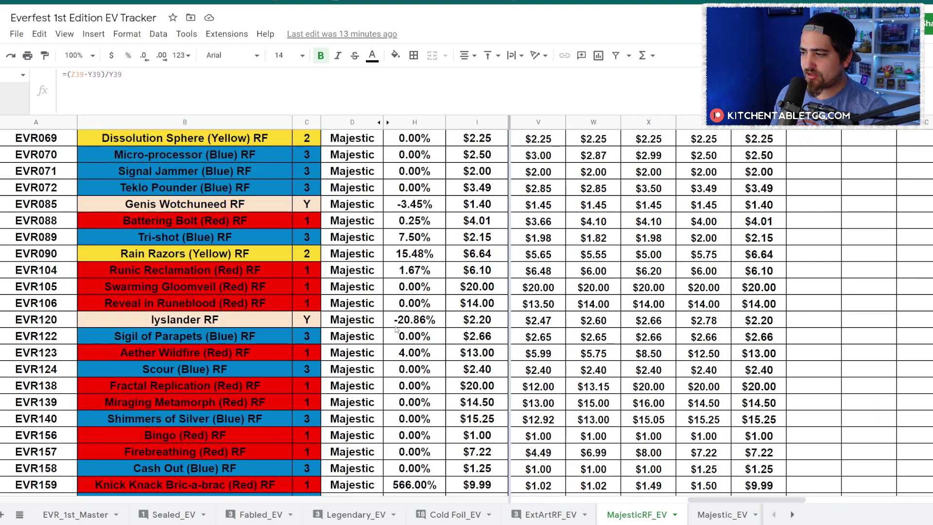
scroll(397, 330, "up", 1)
scroll(409, 349, "up", 1)
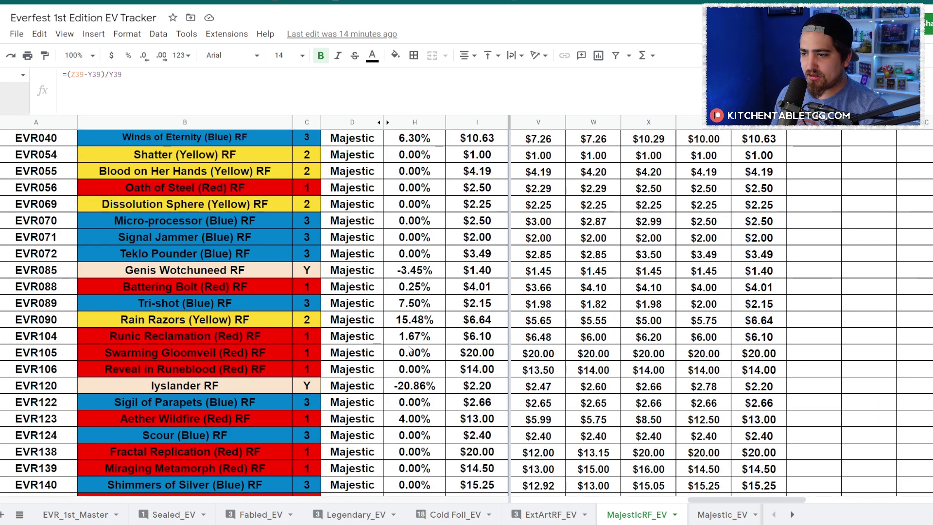
scroll(379, 367, "up", 2)
scroll(399, 250, "up", 1)
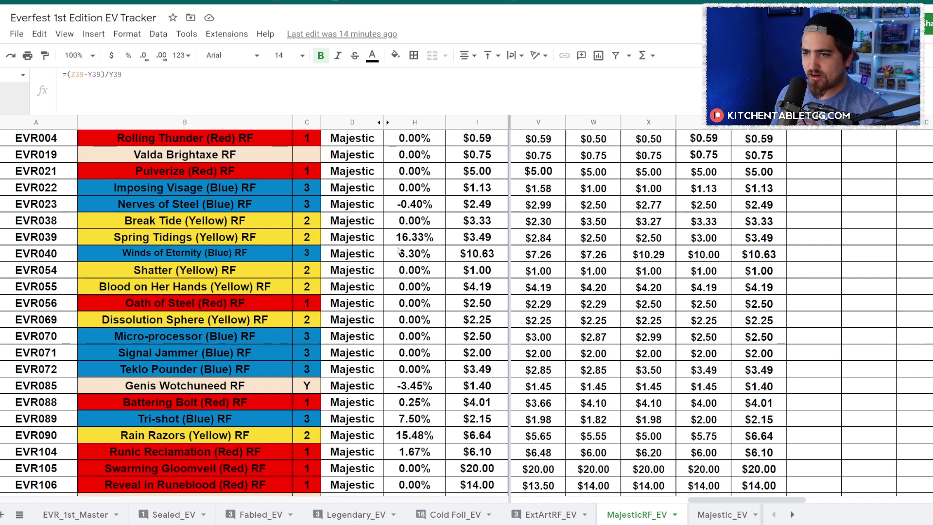
left_click(417, 238)
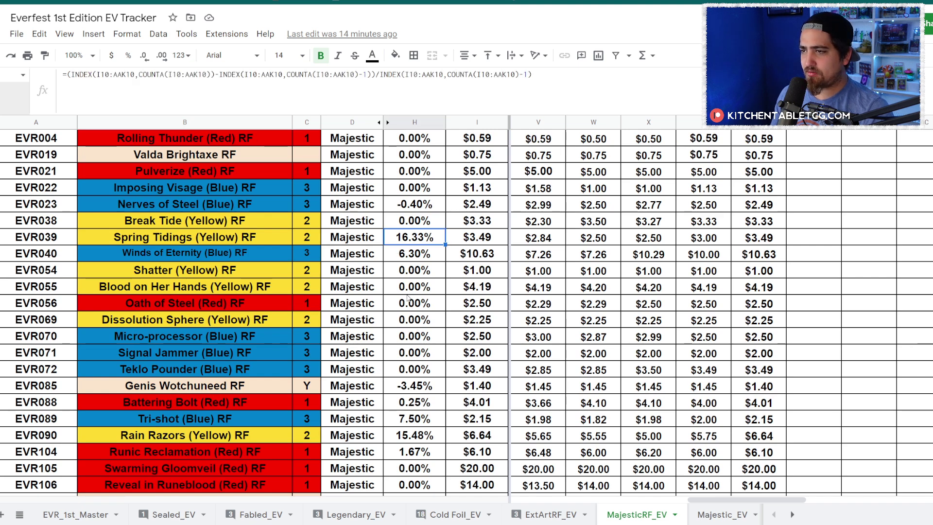
scroll(409, 298, "up", 2)
left_click(398, 165)
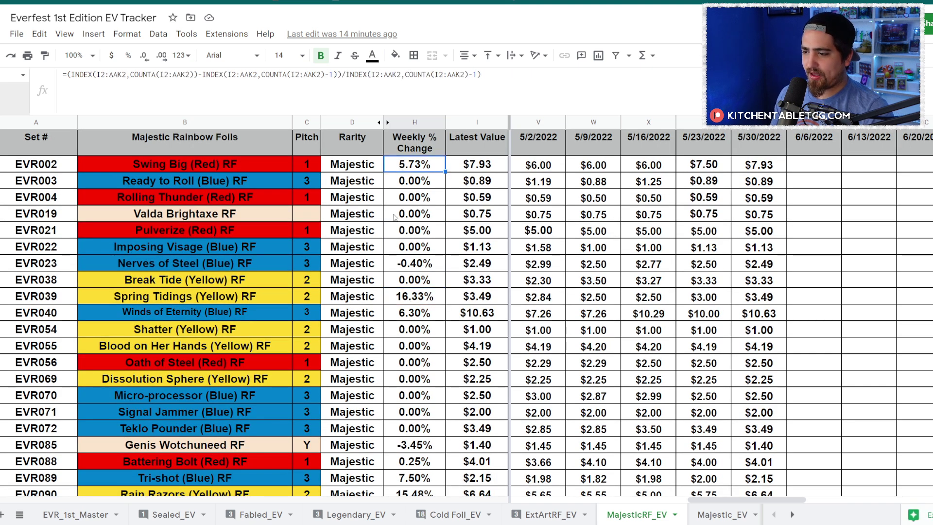
- Inspect Knick Knack Bric-a-brac's 566.00% weekly change
scroll(393, 216, "down", 2)
scroll(427, 323, "down", 1)
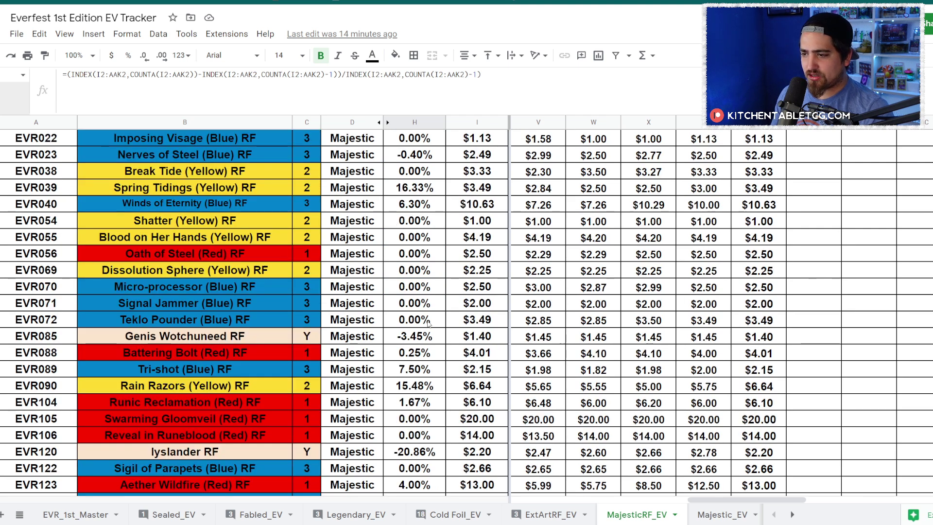
scroll(423, 391, "down", 2)
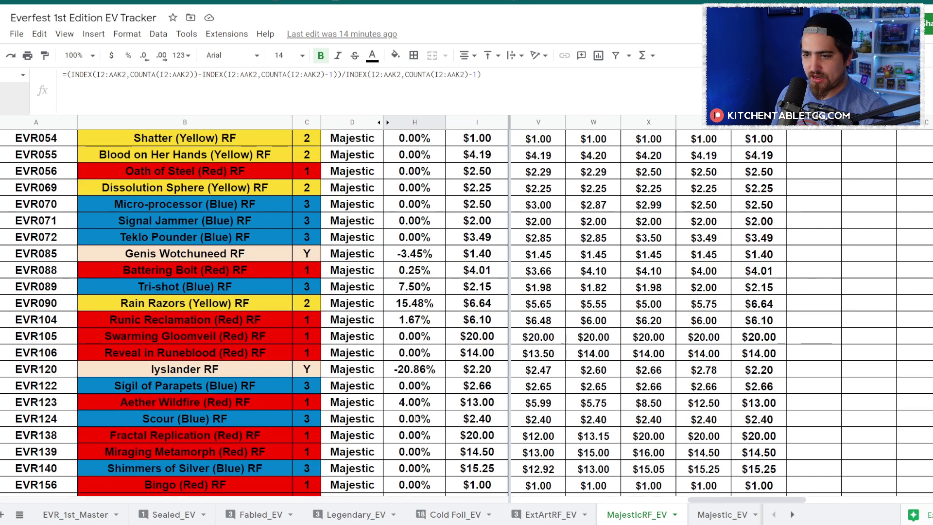
scroll(416, 418, "down", 2)
scroll(416, 415, "down", 2)
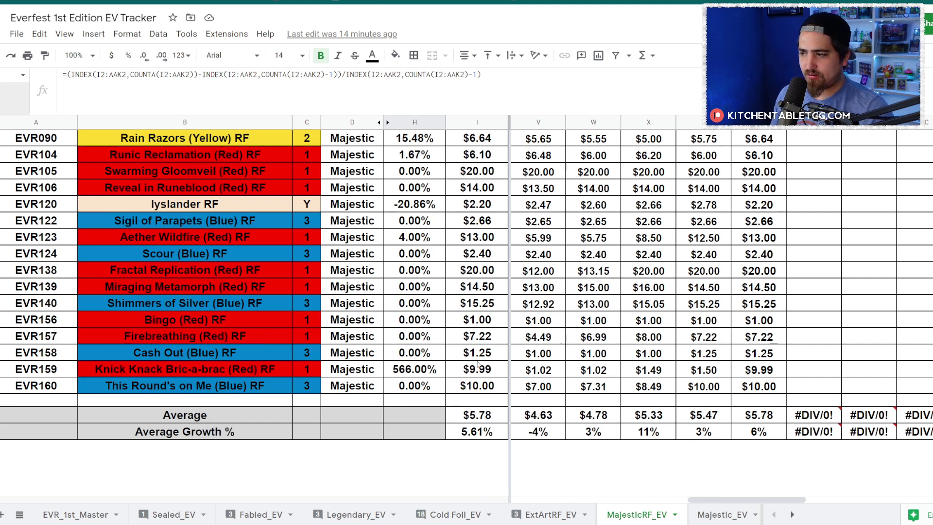
left_click(409, 369)
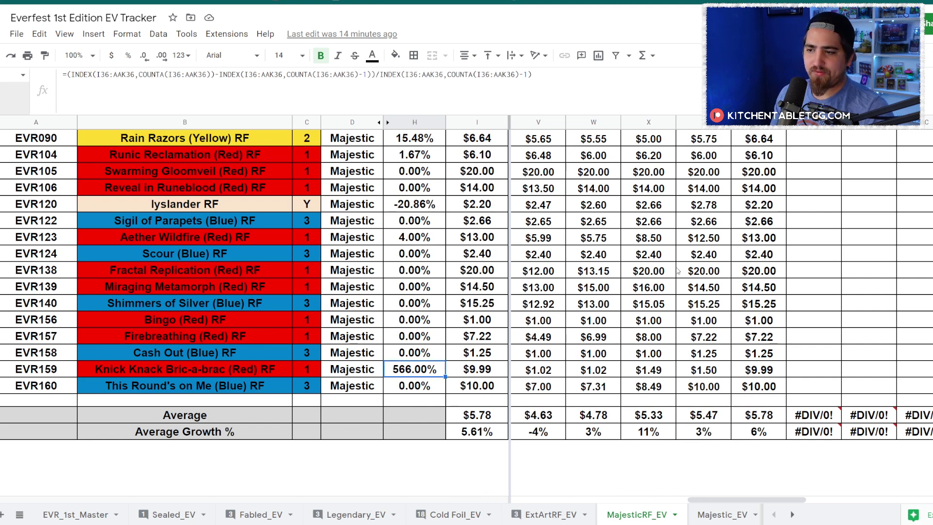
scroll(409, 369, "down", 1)
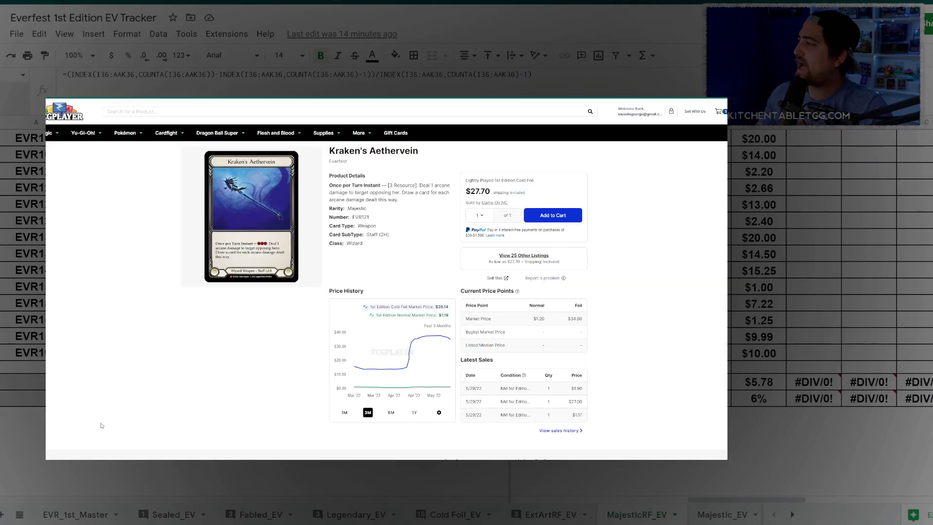
- Search TCGplayer for 'knick knack br' and show only 1st Edition Rainbow Foil listings
left_click(287, 113)
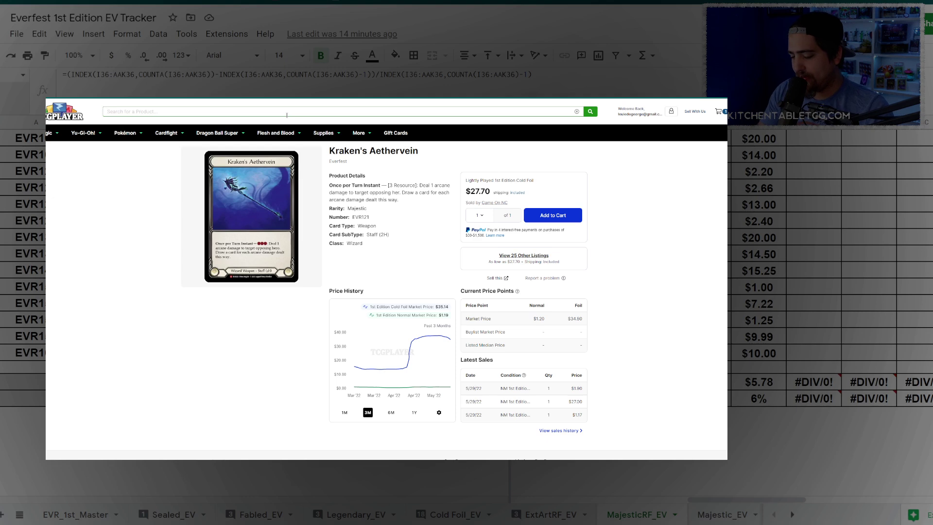
type("knick knack")
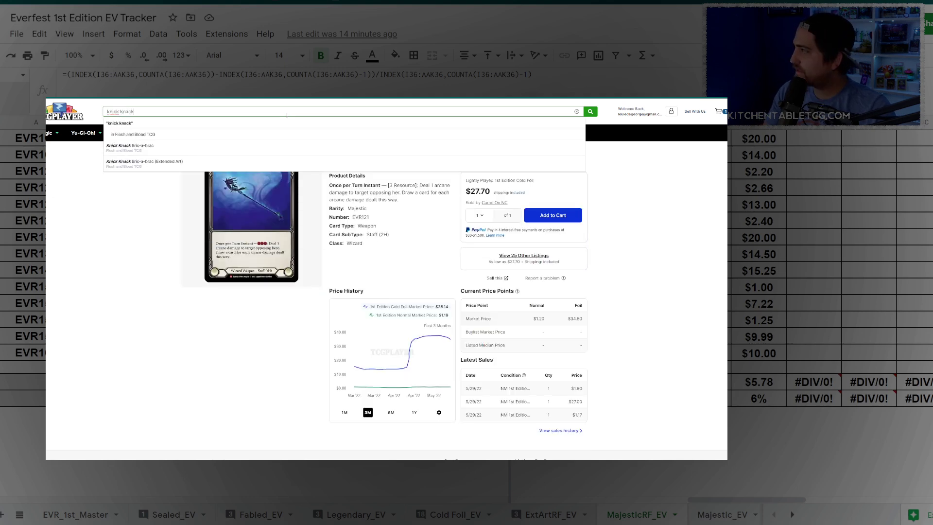
key("BackSpace")
key("BackSpace")
type("ck br")
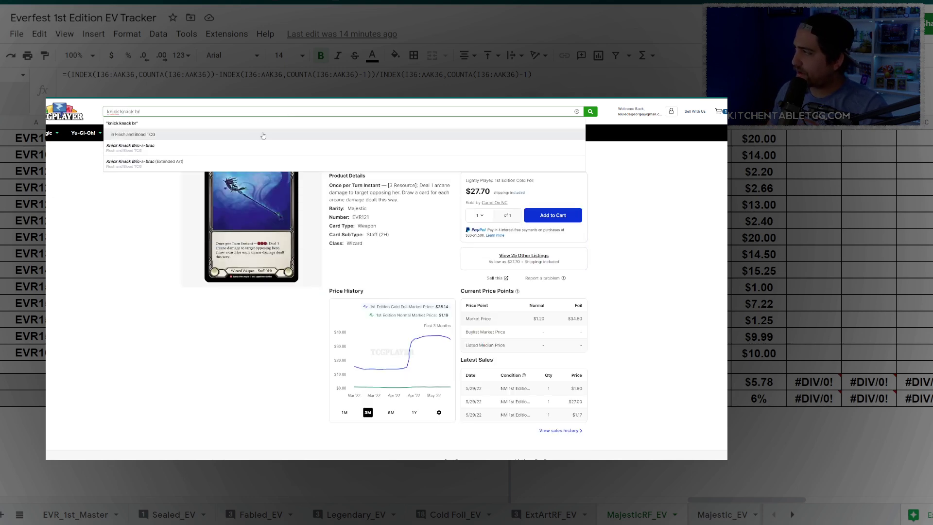
left_click(248, 150)
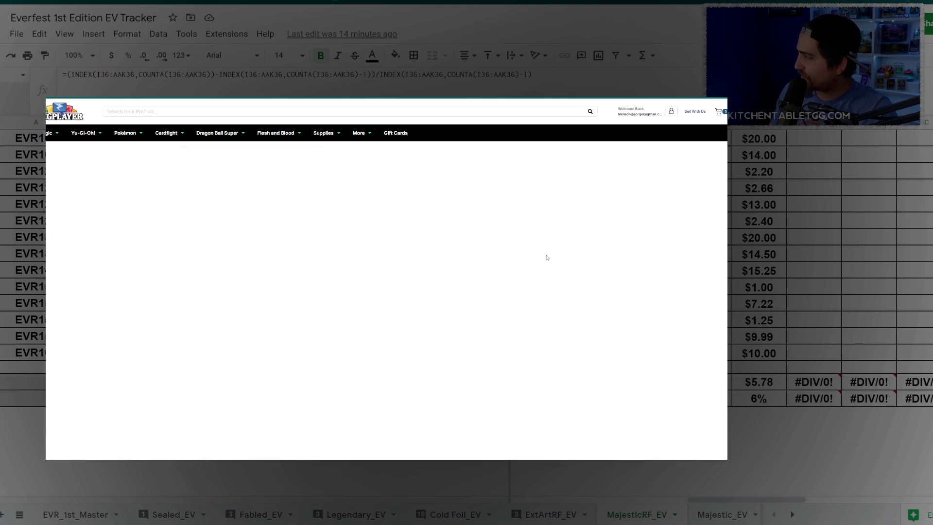
left_click(521, 263)
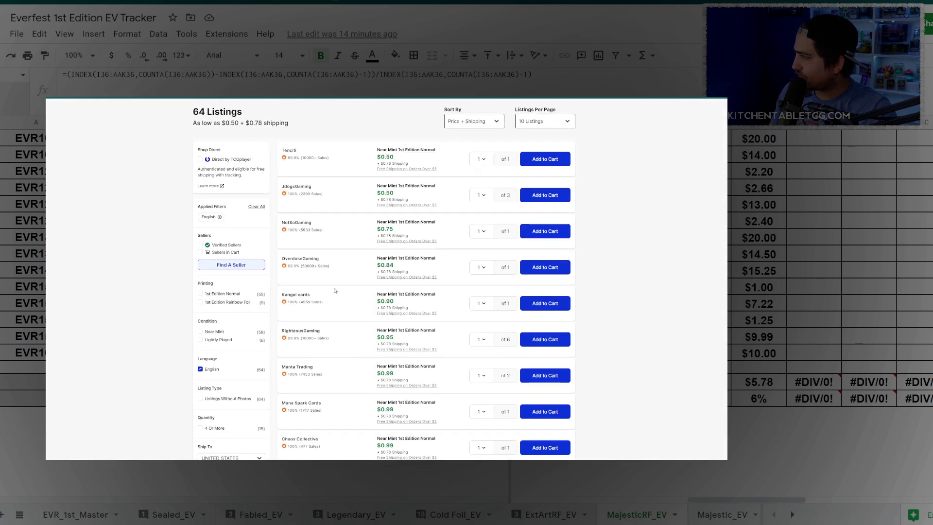
left_click(226, 303)
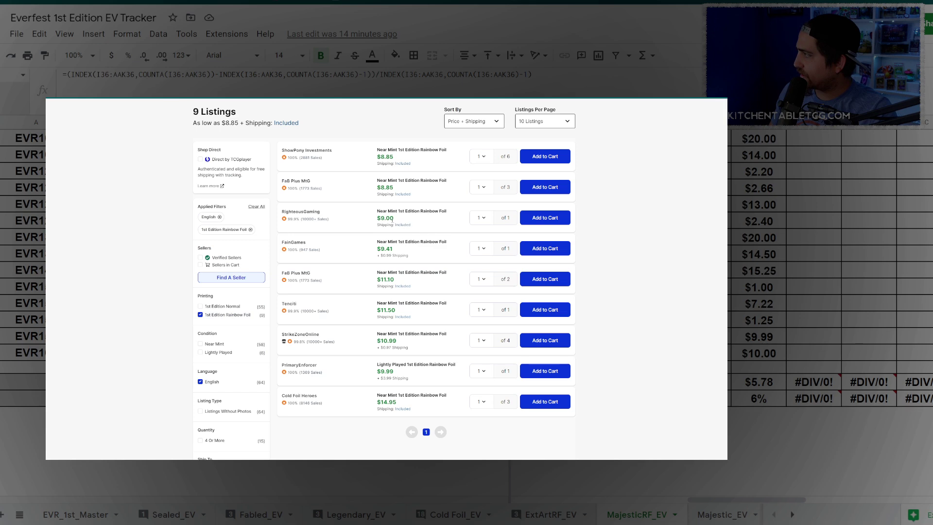
scroll(578, 328, "up", 5)
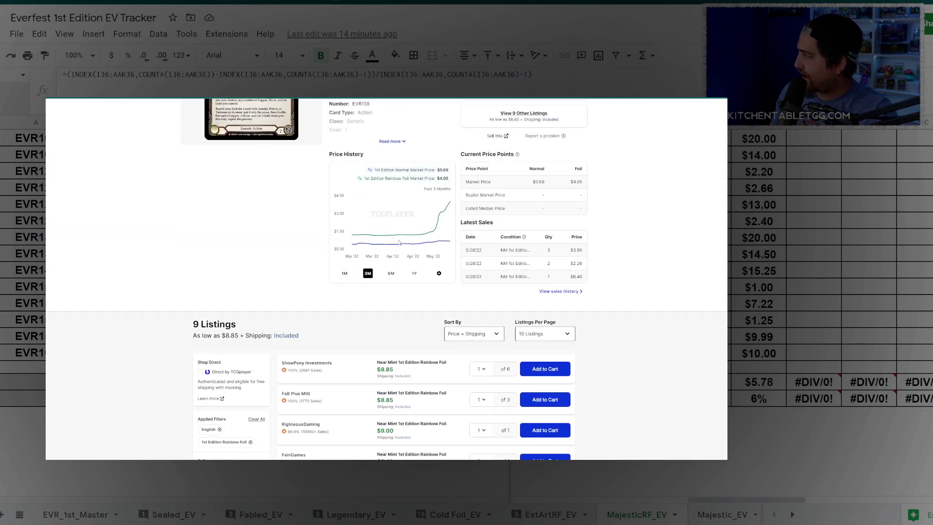
- Filter the sales history to 1st Edition Rainbow Foil and note the $3.95 and $10.45 sales
left_click(561, 348)
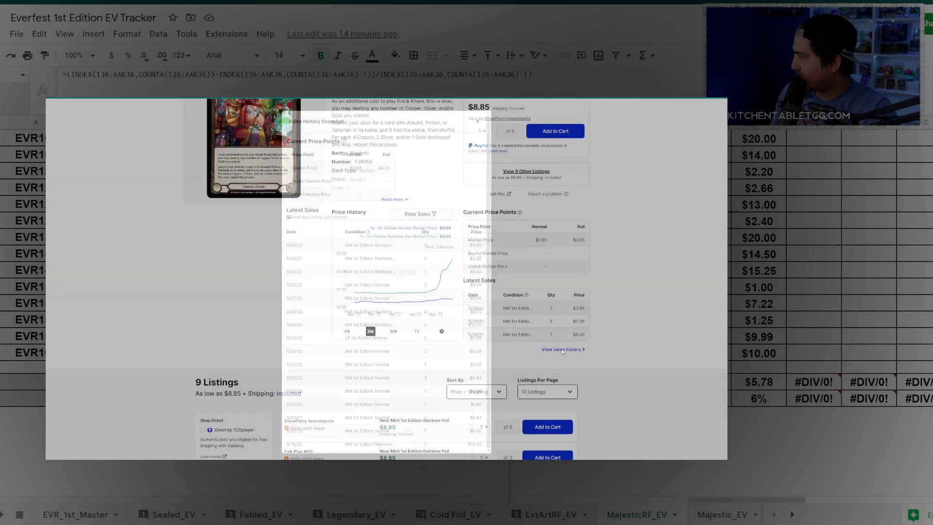
left_click(411, 214)
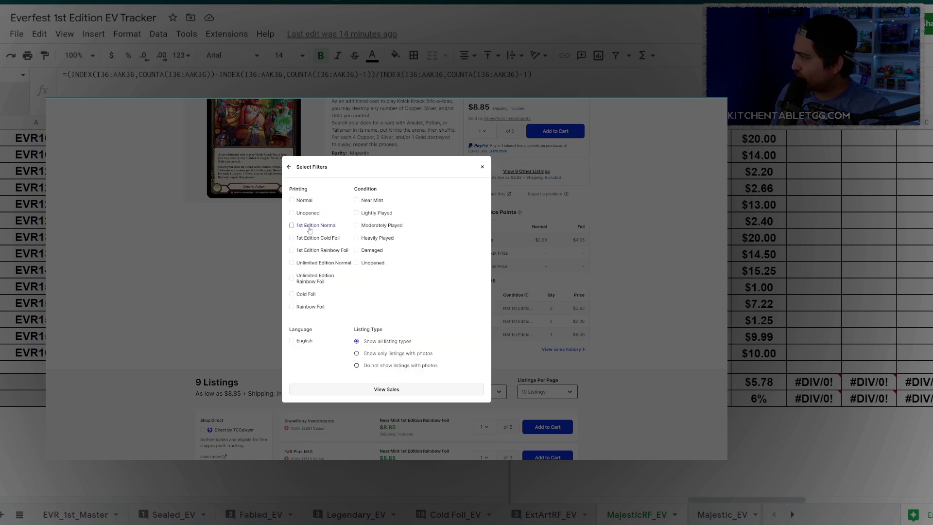
left_click(320, 251)
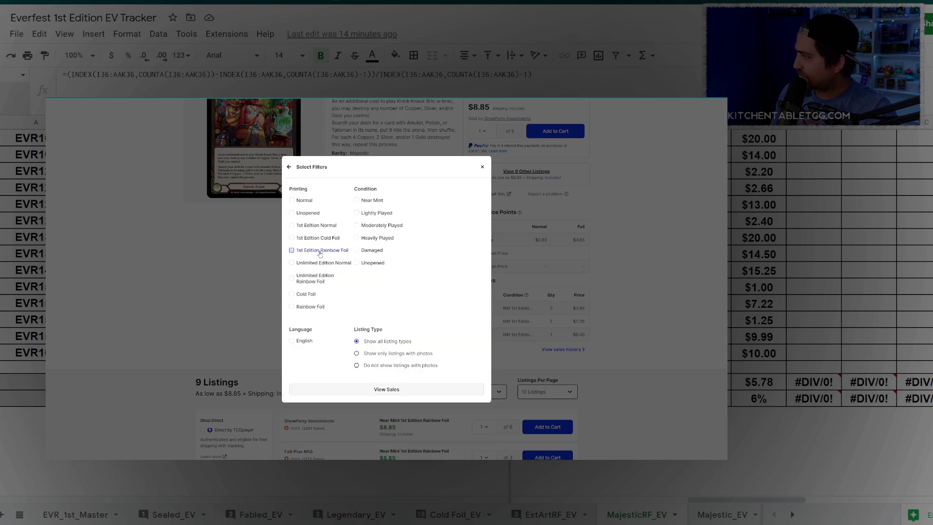
left_click(371, 389)
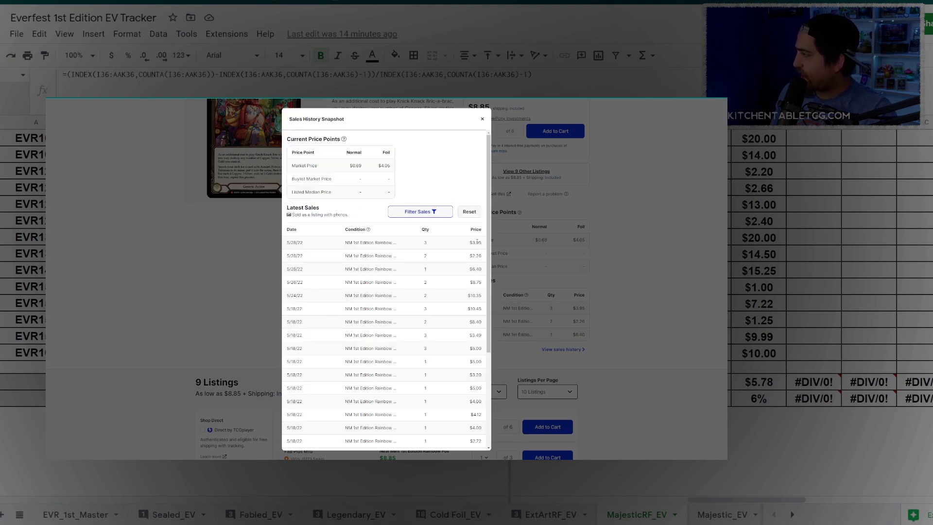
double_click(475, 242)
double_click(474, 309)
left_click(474, 290)
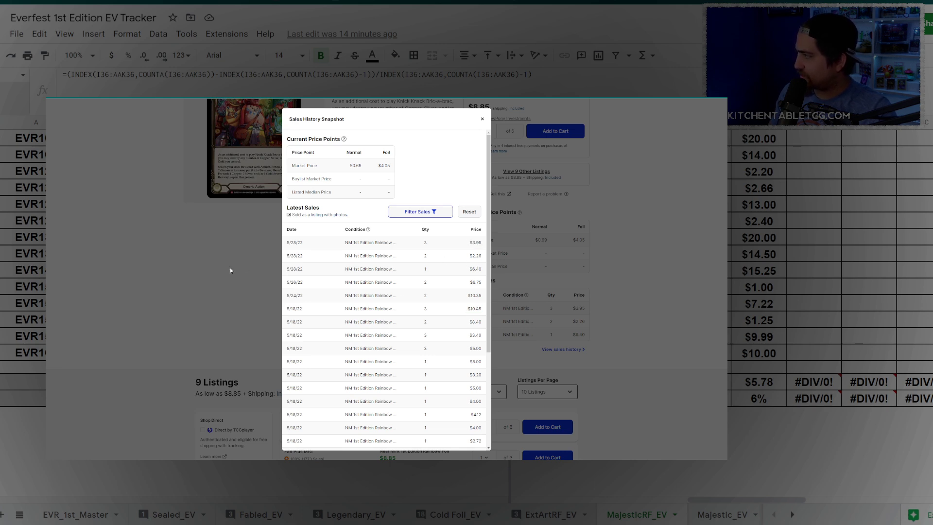
- Enter a price for the bottom card, then redo the mistyped 54
left_click(752, 351)
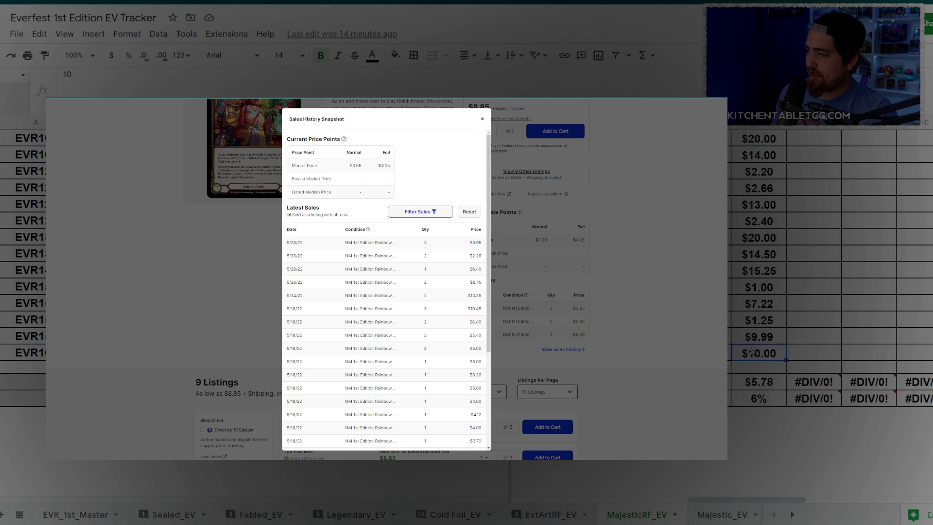
type("54")
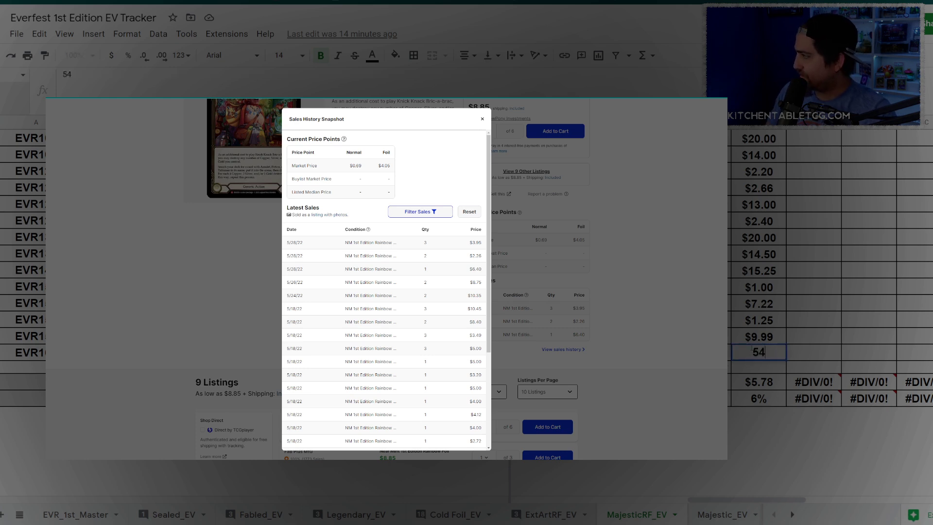
key("Return")
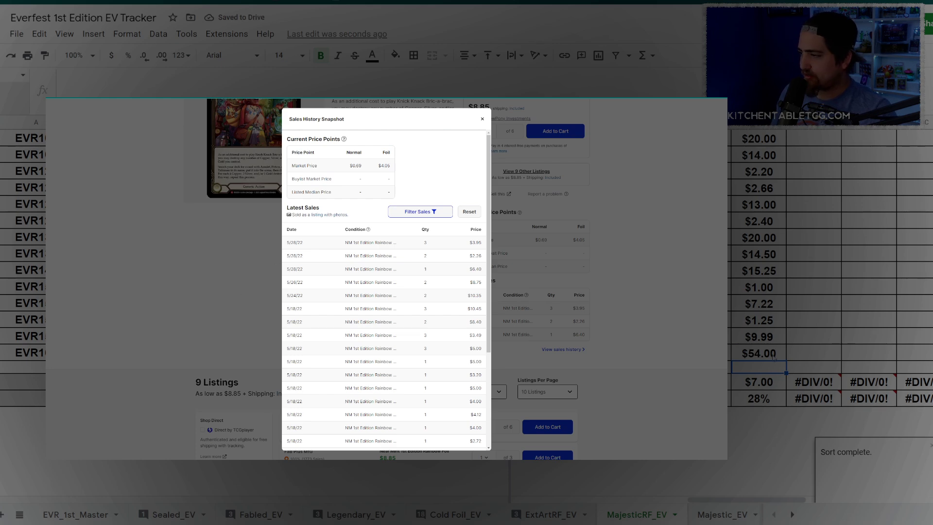
key("Up")
type("5")
key("Return")
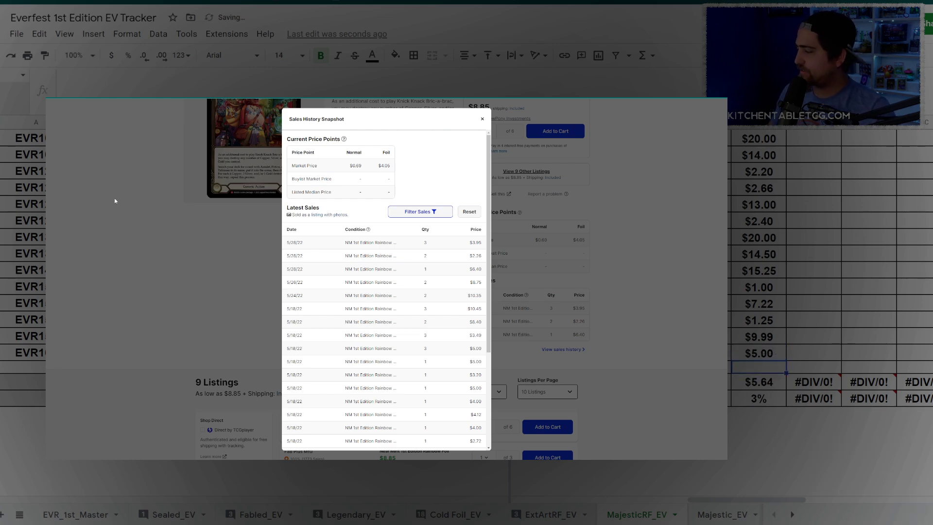
- Set Knick Knack Bric-a-brac (Red) RF to $5.00 and This Round's on Me (Blue) RF to $10.00
left_click(482, 118)
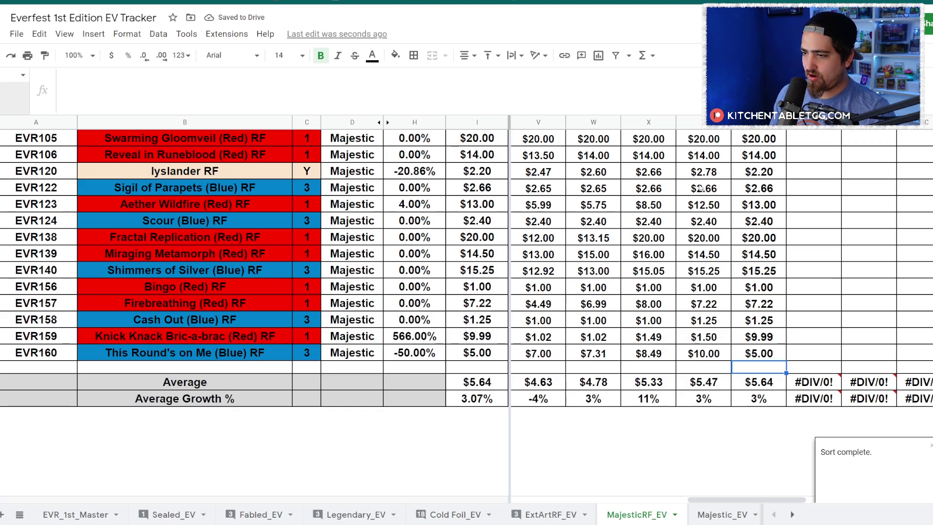
scroll(617, 329, "up", 1)
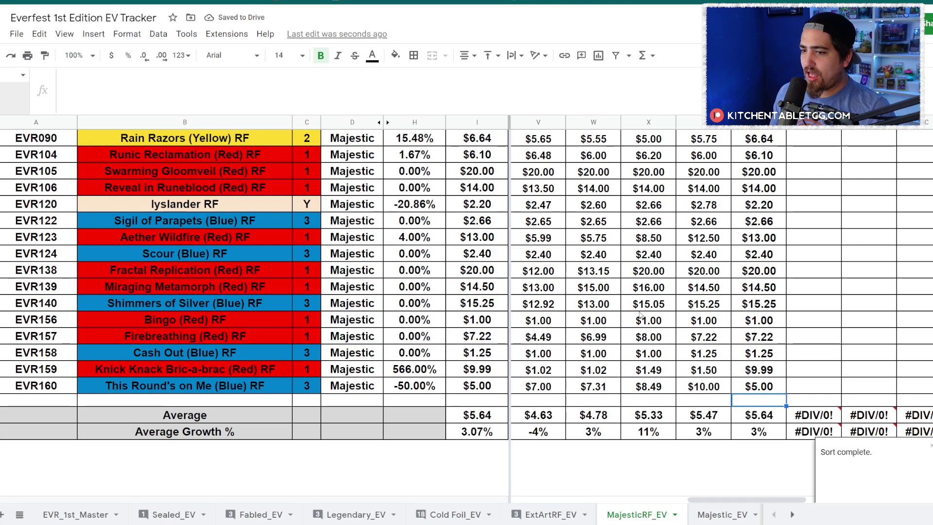
left_click(761, 374)
type("5")
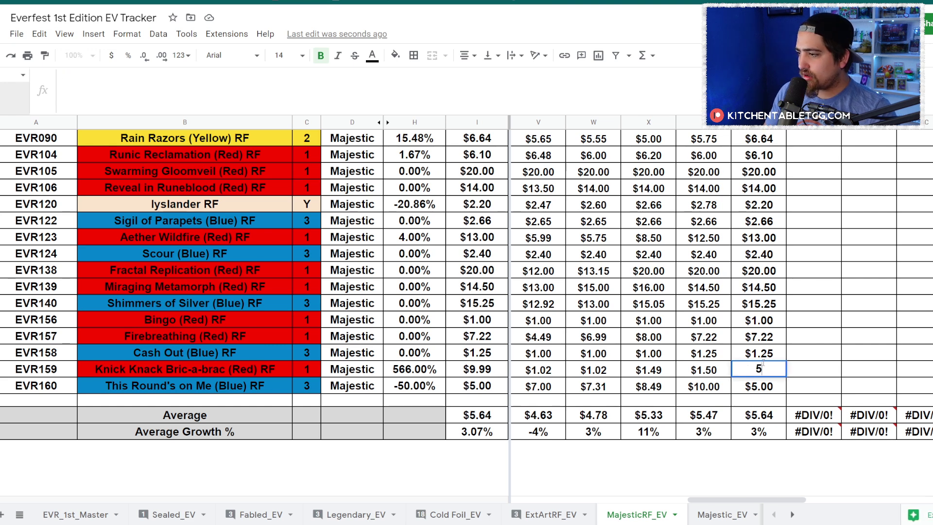
key("Return")
type("10")
key("Return")
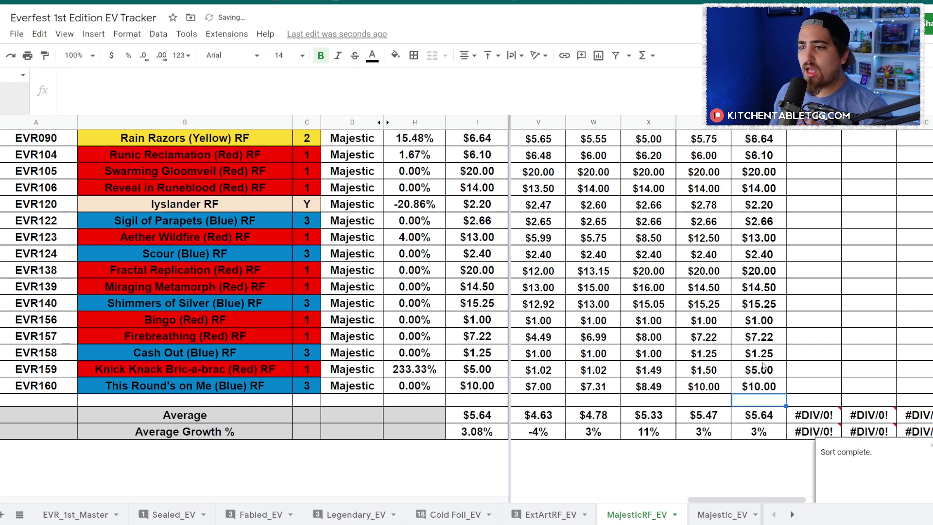
- Recheck Knick Knack's $5.00 price and the latest Average Growth % figure
left_click(752, 370)
left_click(769, 424)
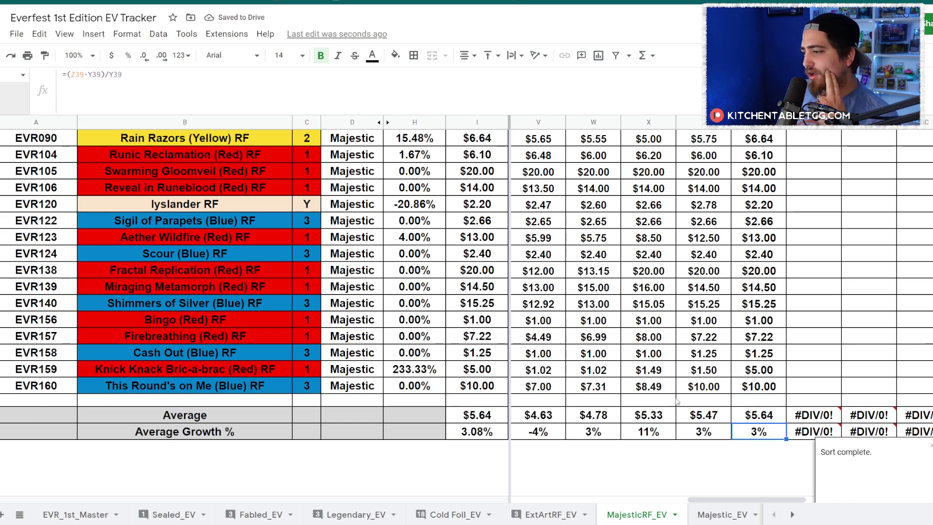
scroll(675, 398, "down", 2)
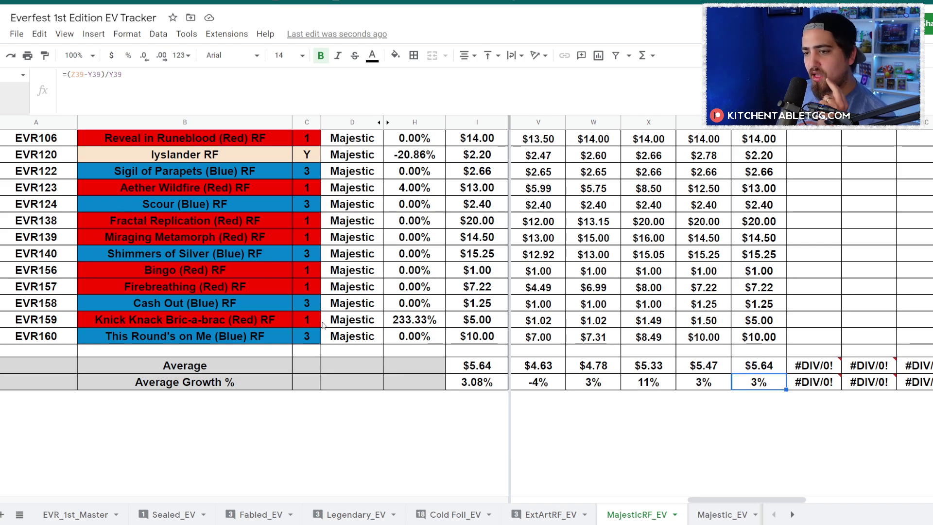
scroll(375, 334, "up", 4)
scroll(374, 333, "up", 2)
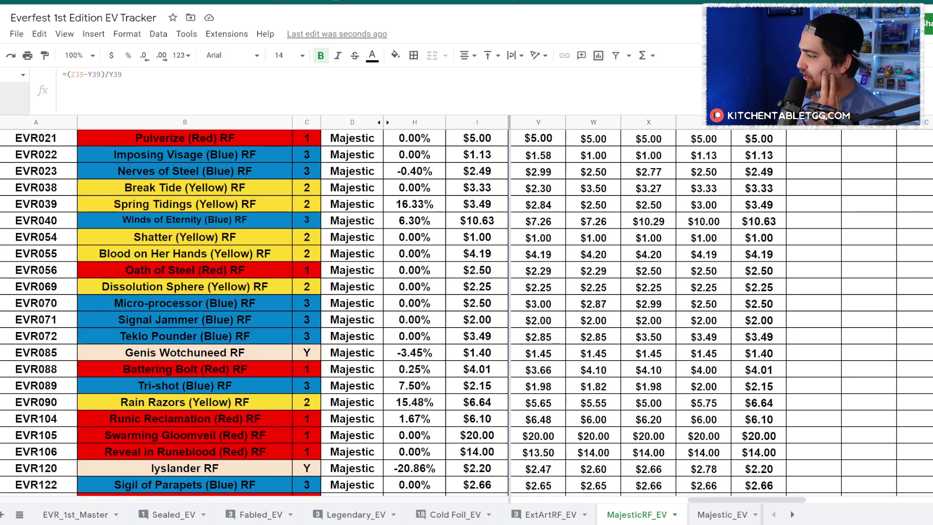
scroll(466, 313, "down", 6)
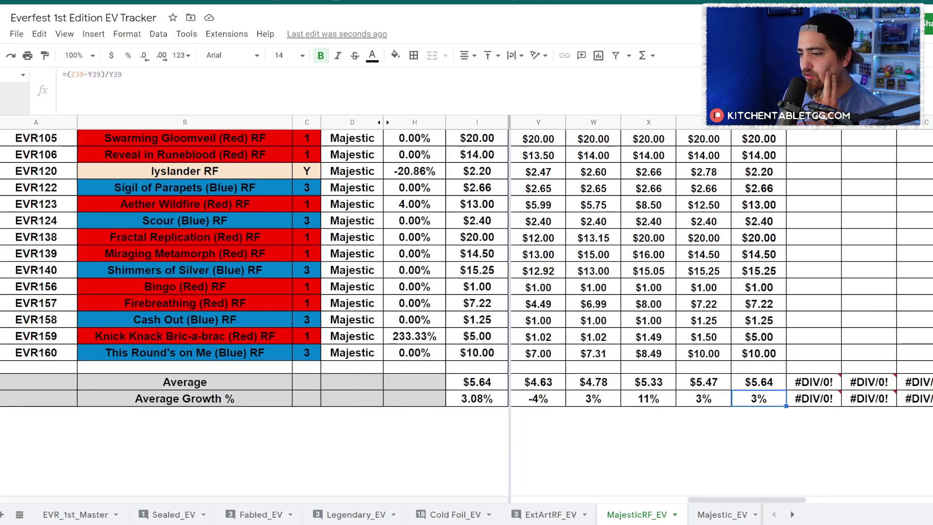
scroll(466, 313, "up", 3)
scroll(466, 313, "down", 2)
- On Majestic_EV, check Miraging Metamorph's and Battering Bolt's 22.00% weekly changes and the latest Average
left_click(722, 514)
scroll(800, 349, "down", 8)
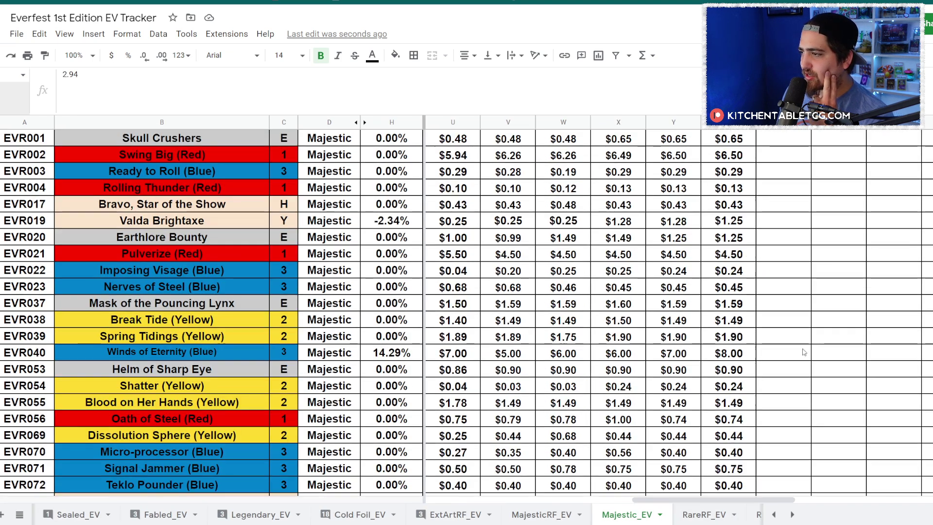
scroll(800, 349, "down", 4)
scroll(797, 365, "up", 3)
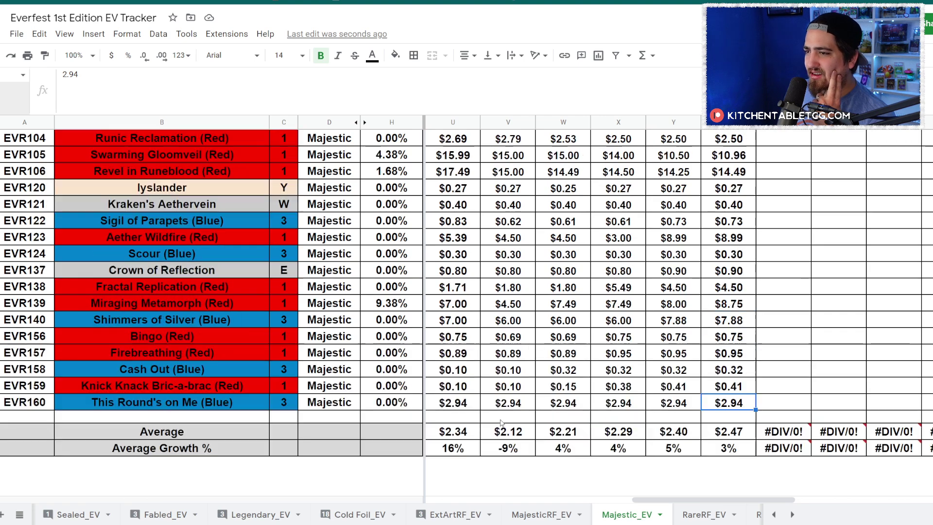
left_click(408, 385)
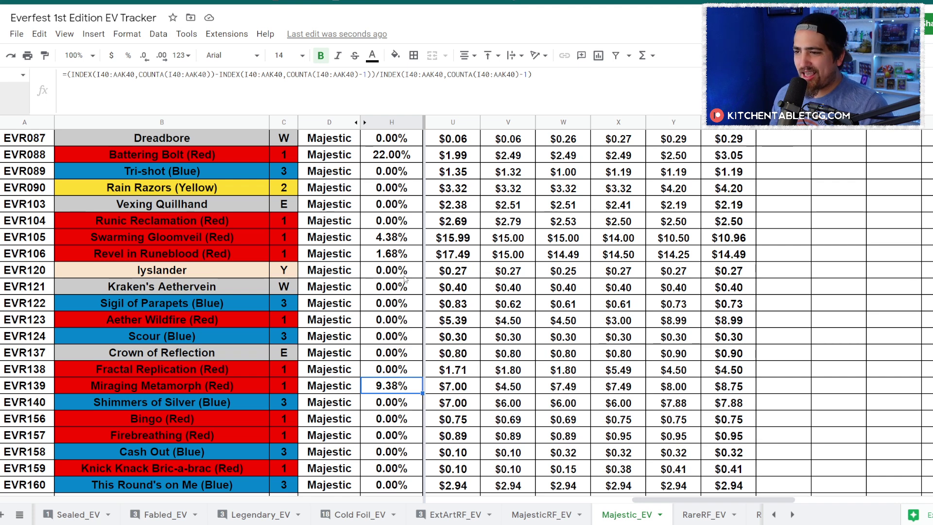
scroll(372, 254, "up", 3)
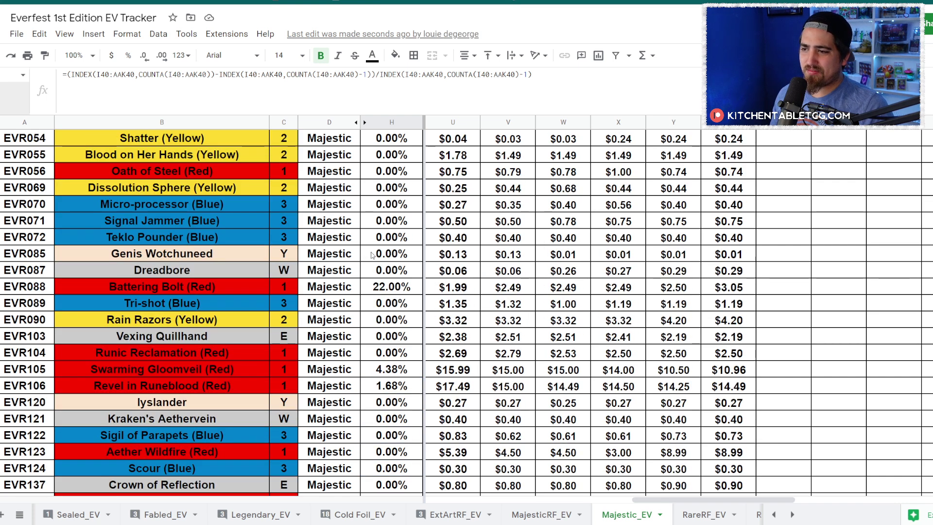
left_click(370, 287)
scroll(389, 286, "up", 3)
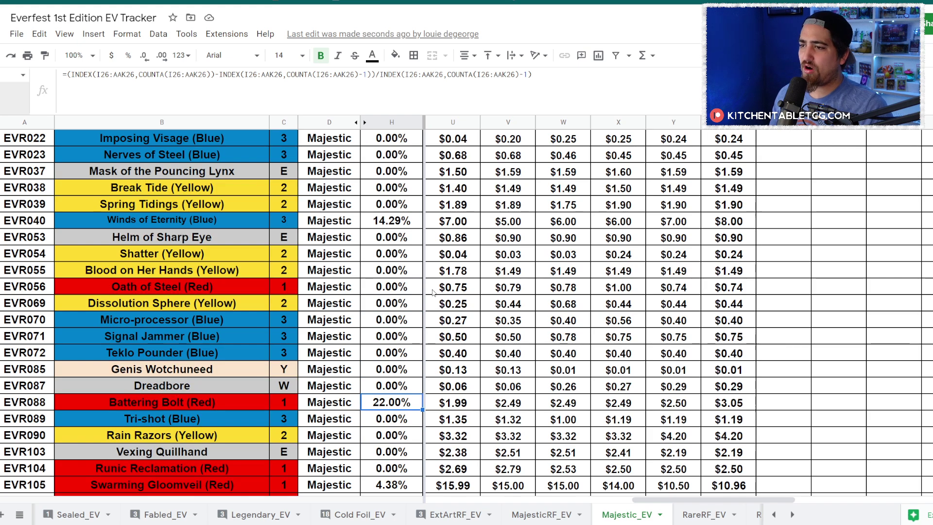
scroll(421, 284, "up", 4)
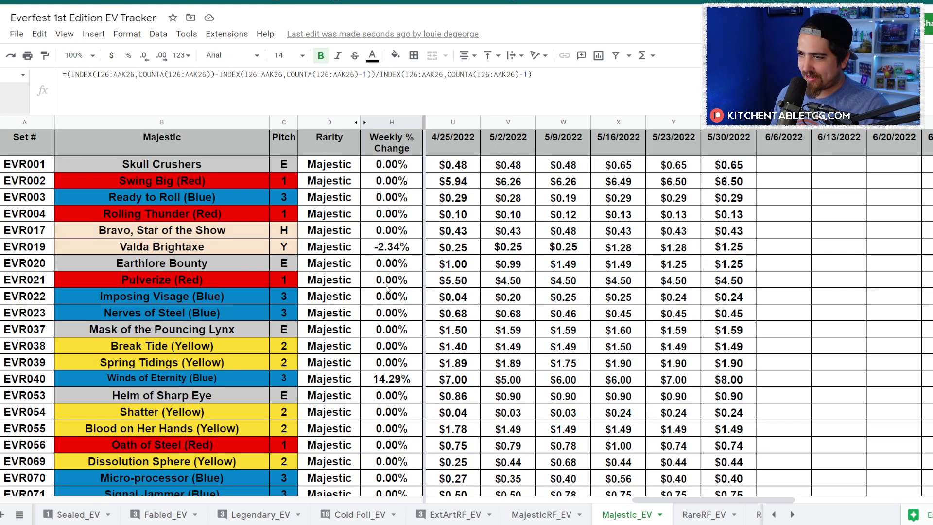
scroll(387, 288, "down", 15)
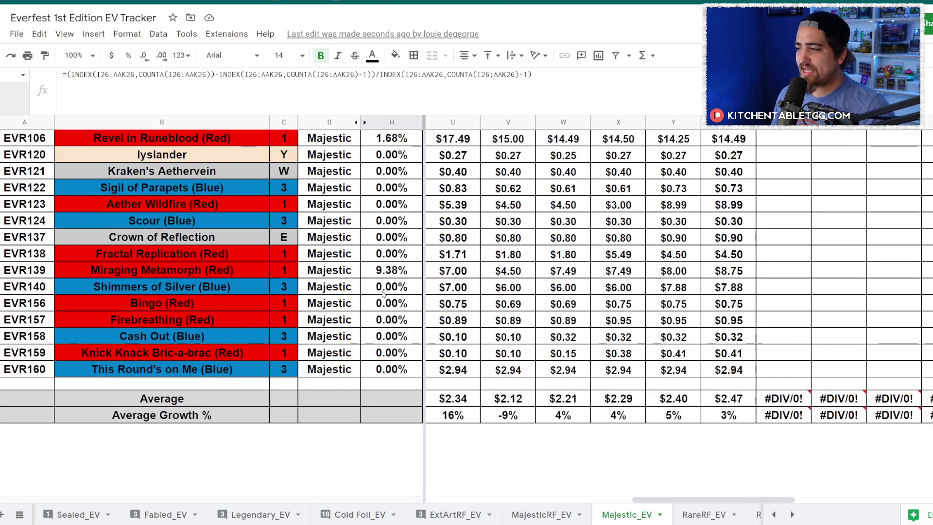
left_click(735, 402)
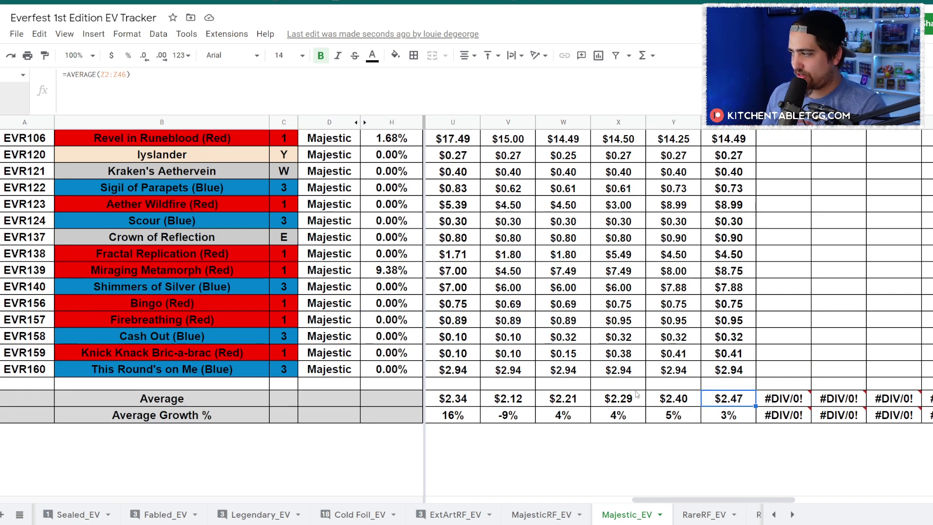
- Look over the RareRF_EV sheet, then the Rare_EV sheet
left_click(723, 515)
scroll(738, 409, "down", 1)
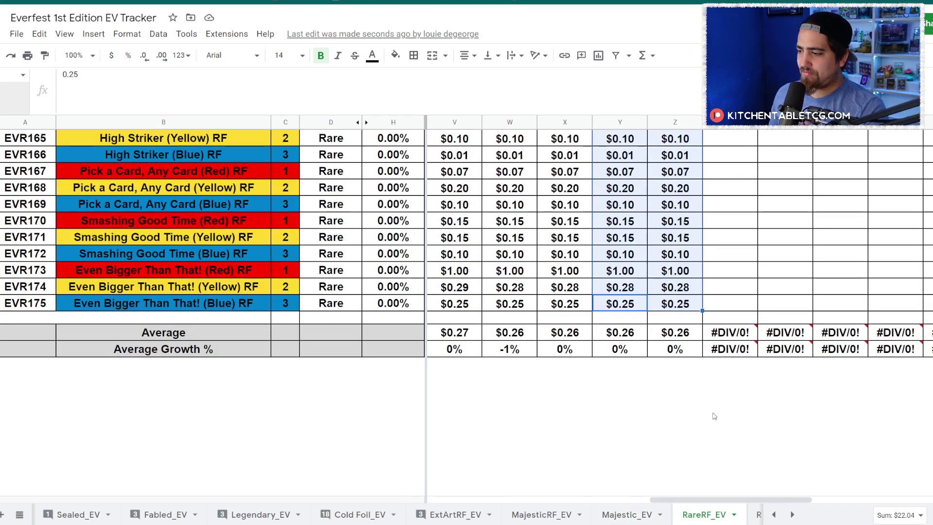
scroll(695, 408, "up", 3)
left_click(707, 370)
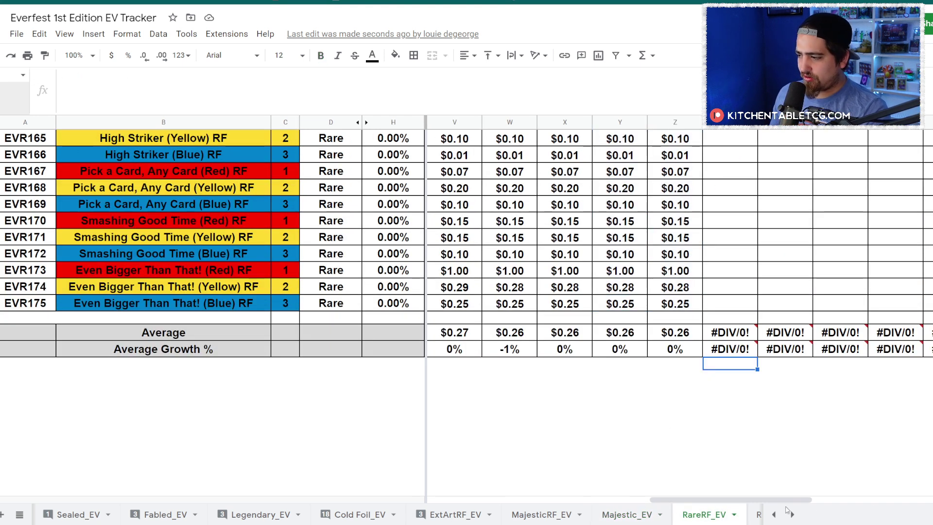
left_click(756, 514)
scroll(727, 418, "down", 15)
scroll(257, 510, "right", 5)
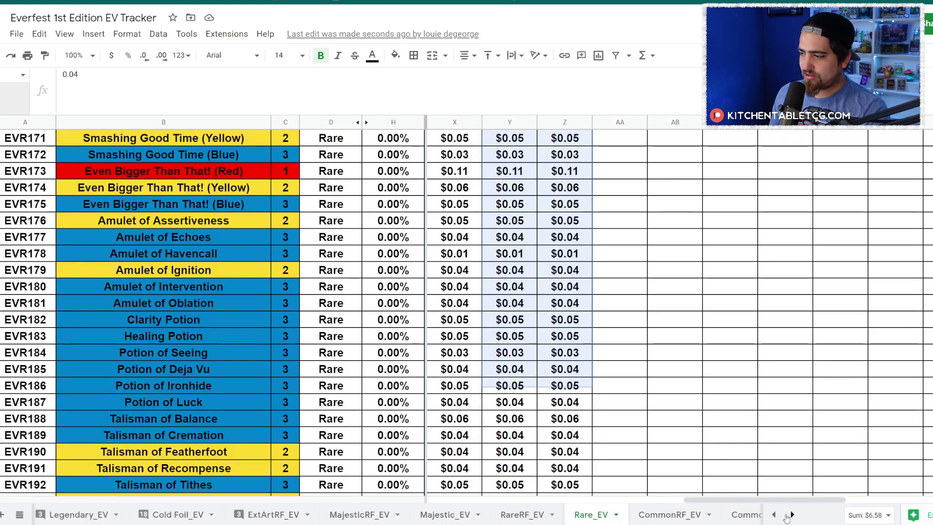
left_click(559, 515)
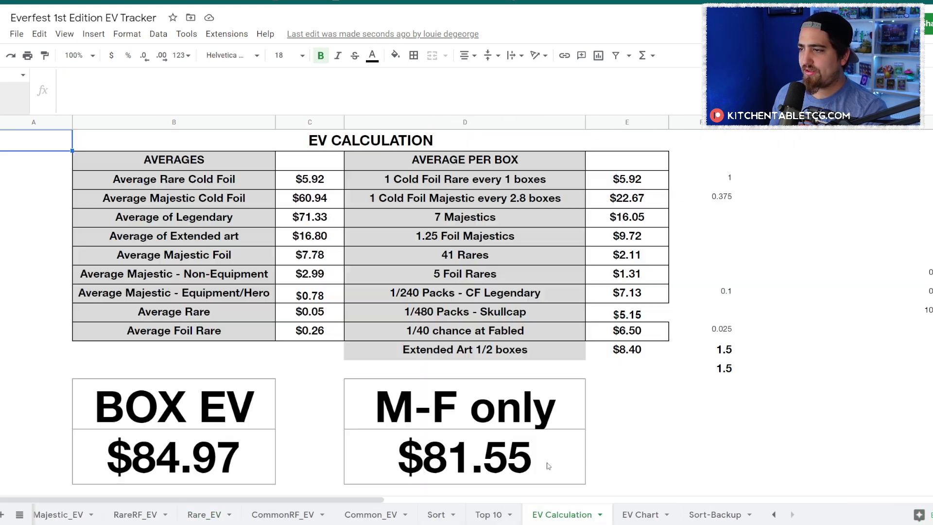
left_click(617, 417)
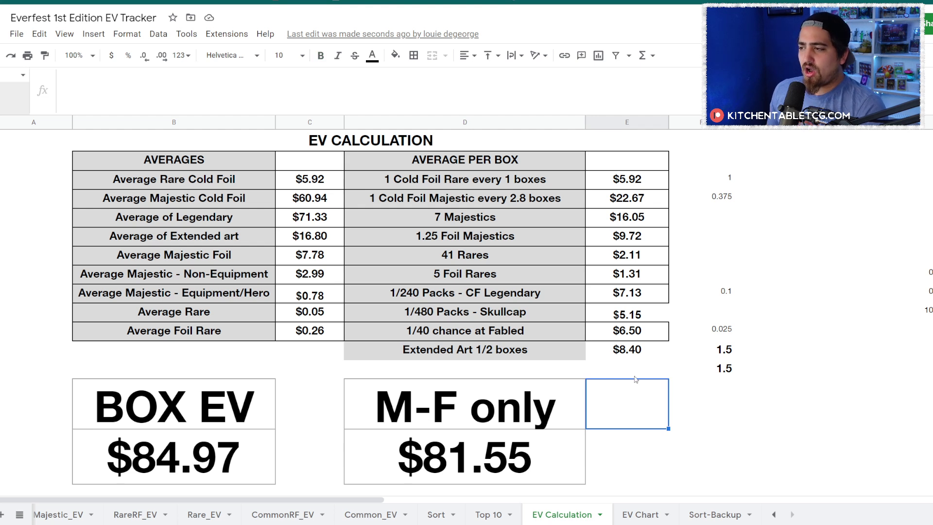
left_click(626, 187)
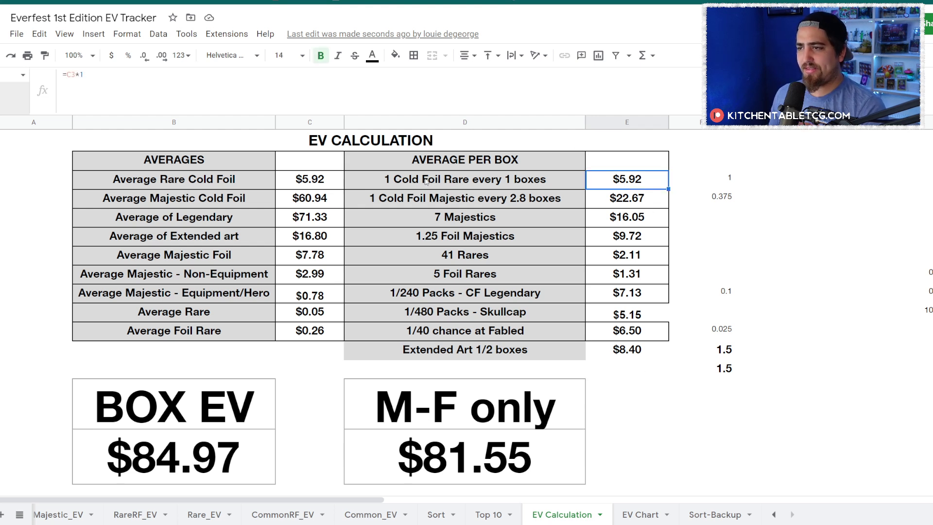
left_click(529, 188)
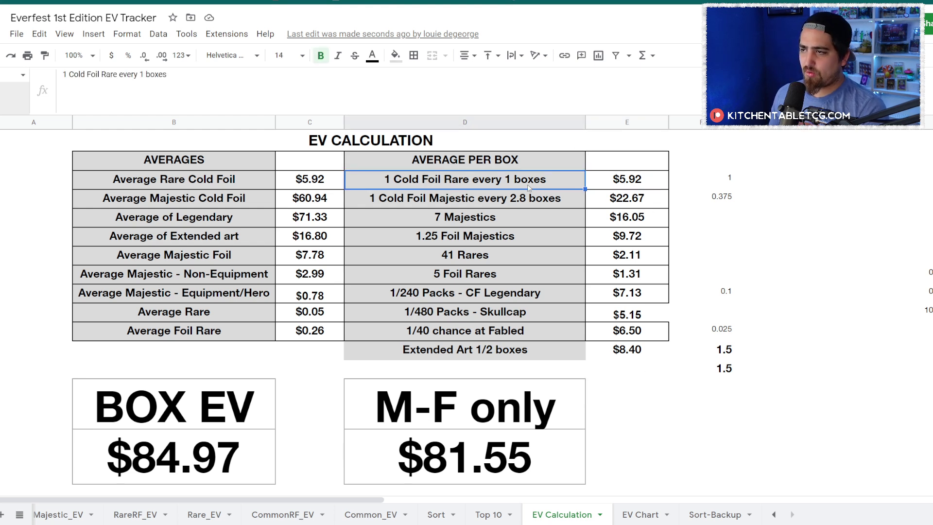
left_click(365, 204)
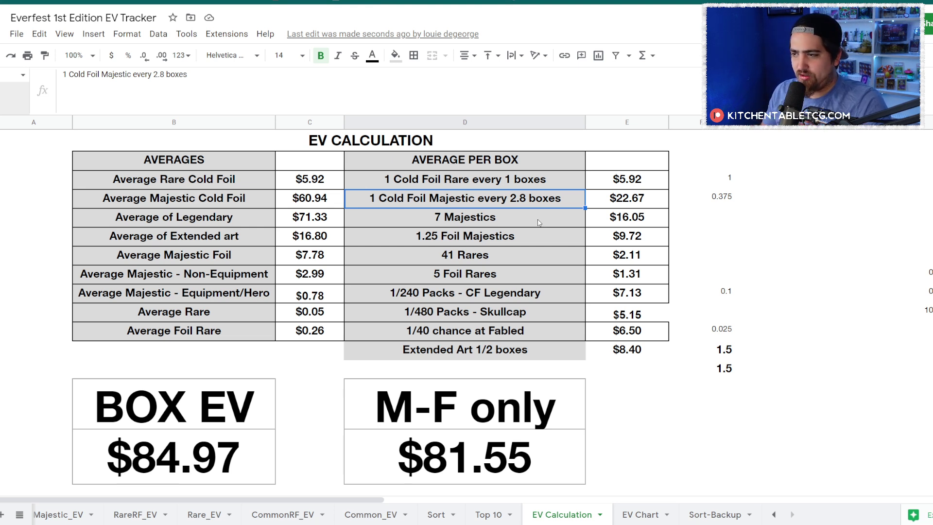
left_click(489, 297)
left_click(499, 314)
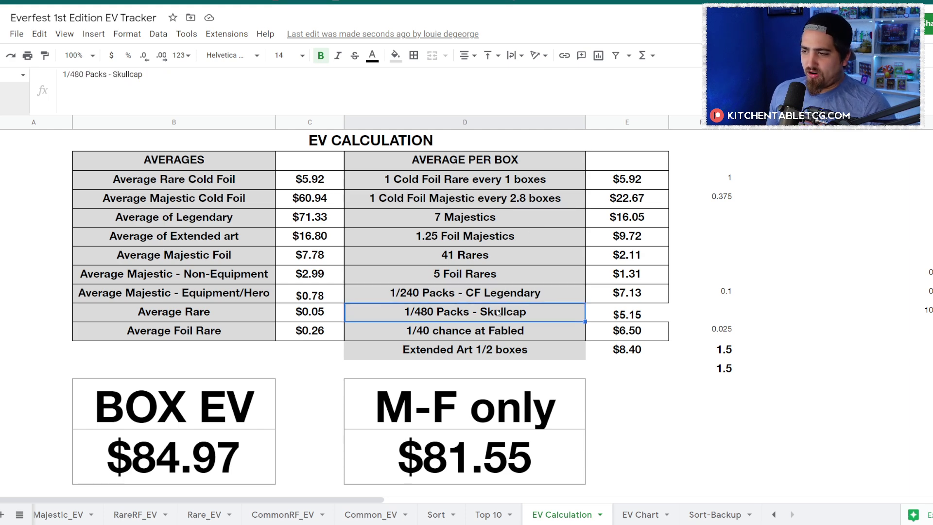
left_click(506, 336)
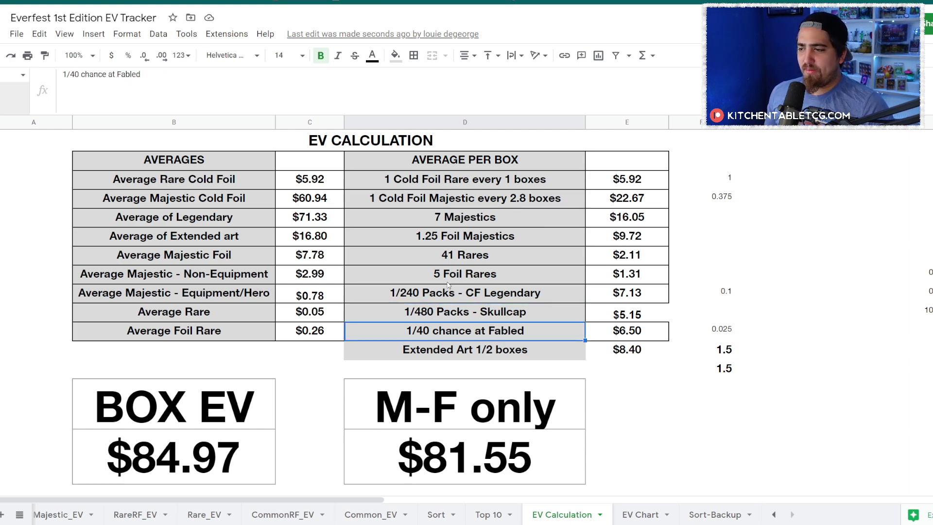
scroll(448, 285, "down", 2)
left_click(533, 260)
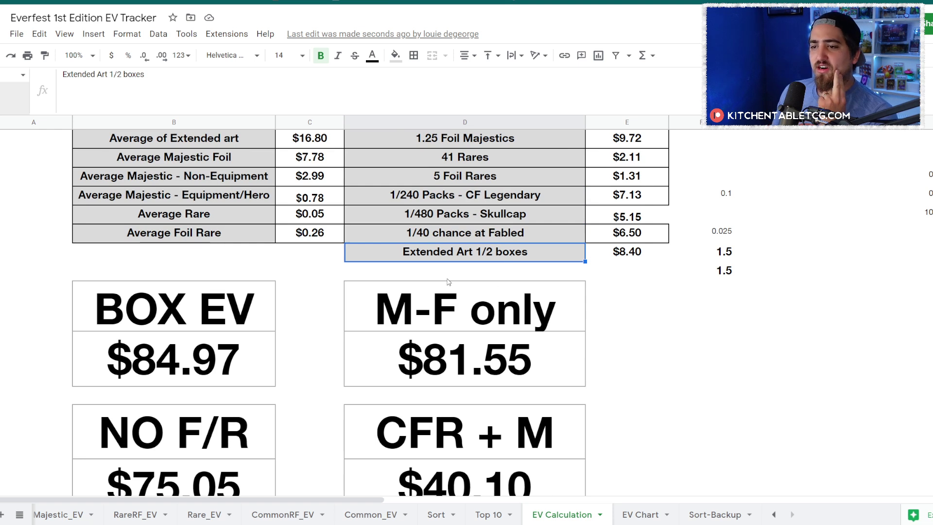
scroll(325, 290, "down", 1)
left_click(249, 307)
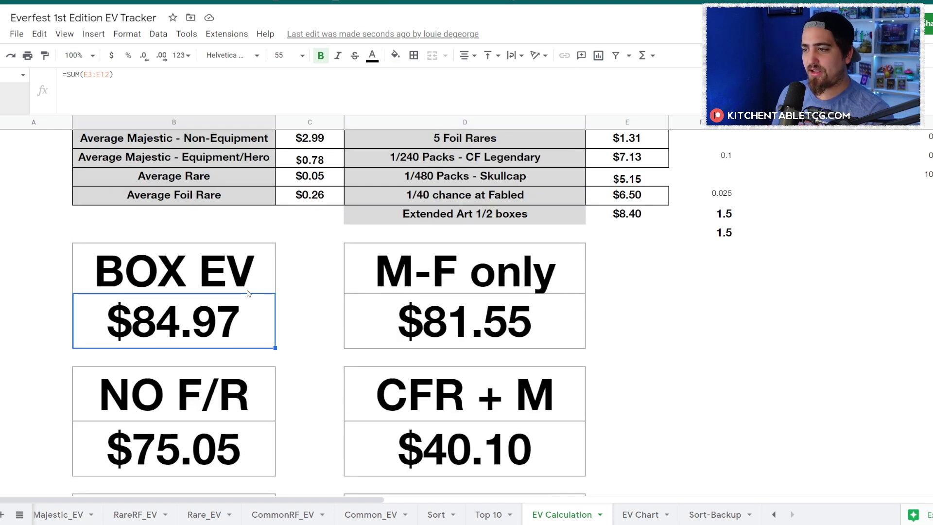
left_click(437, 290)
left_click(449, 317)
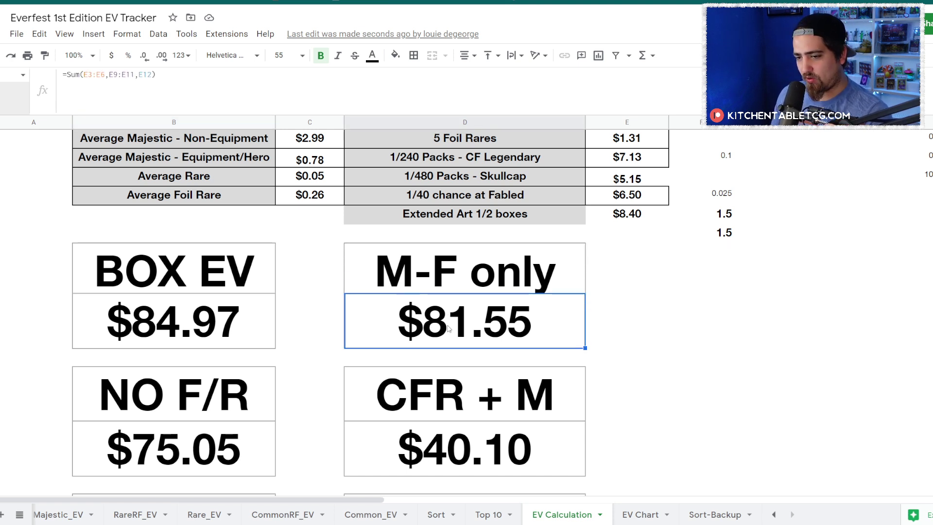
scroll(414, 319, "down", 2)
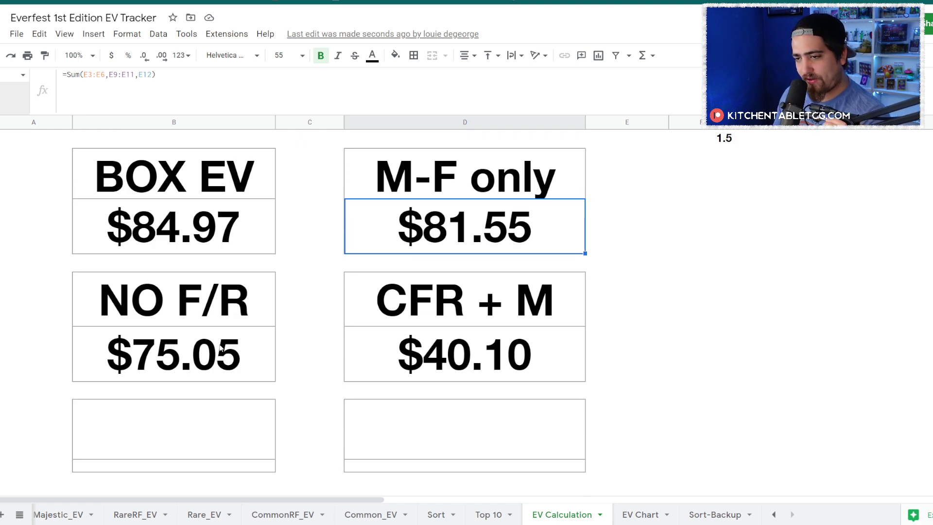
- Inspect the formulas behind the $75.05 NO F/R and $40.10 CFR + M figures
left_click(188, 351)
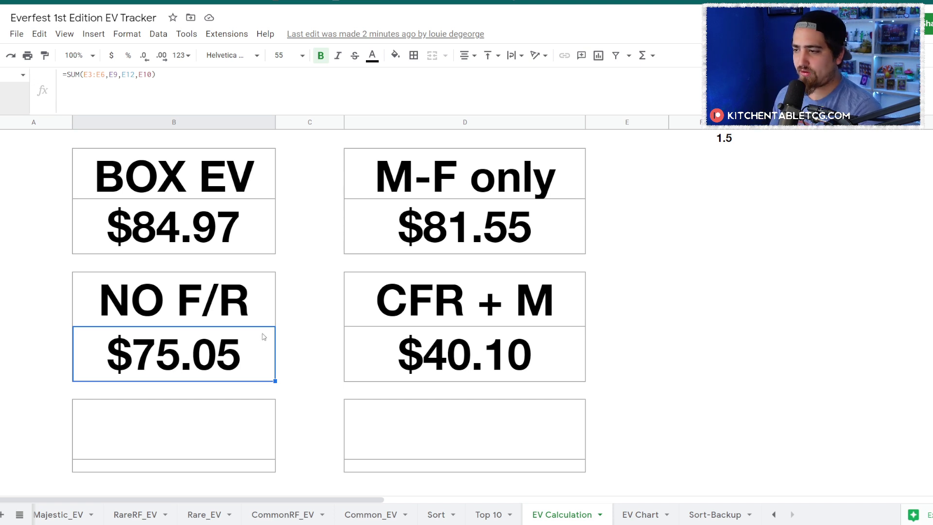
left_click(410, 316)
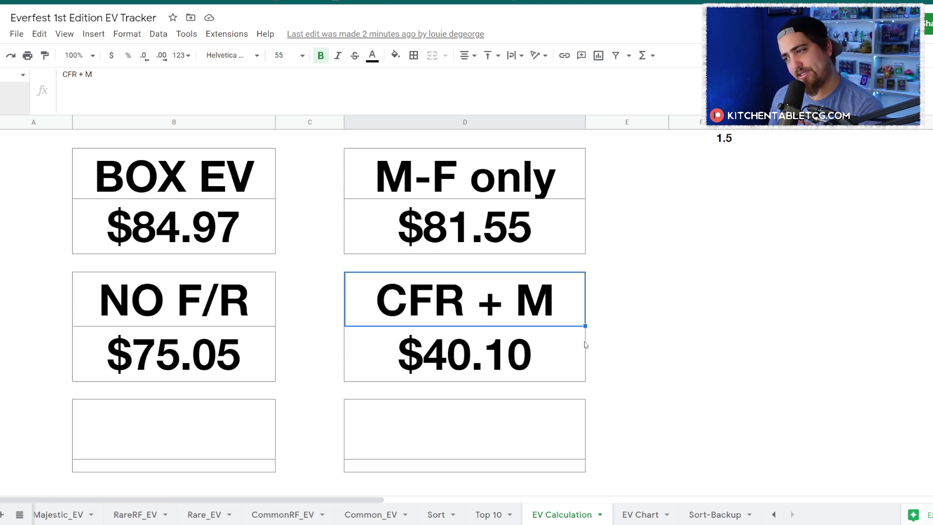
left_click(427, 366)
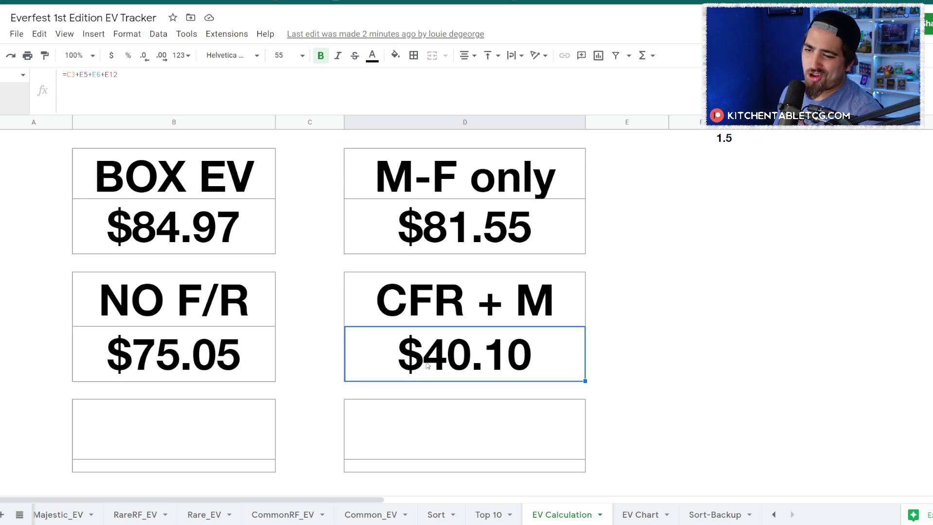
left_click(130, 370)
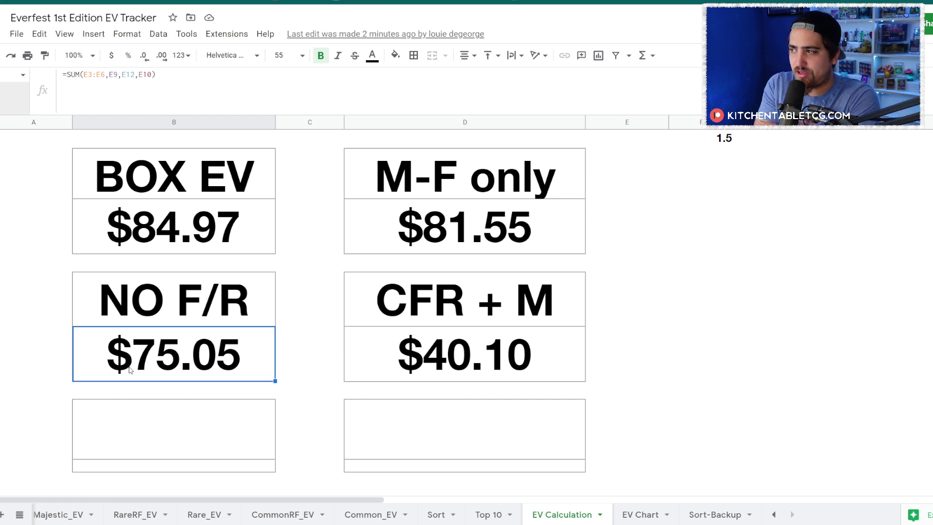
scroll(74, 377, "up", 5)
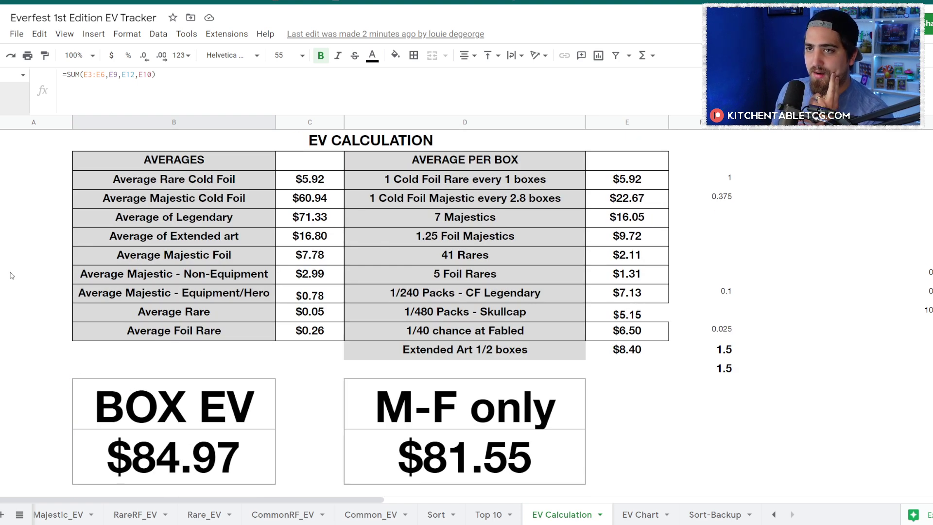
- Look over the KitchenTableTCG Tracker B spreadsheet and the Everfest card store page
key("ctrl+Tab")
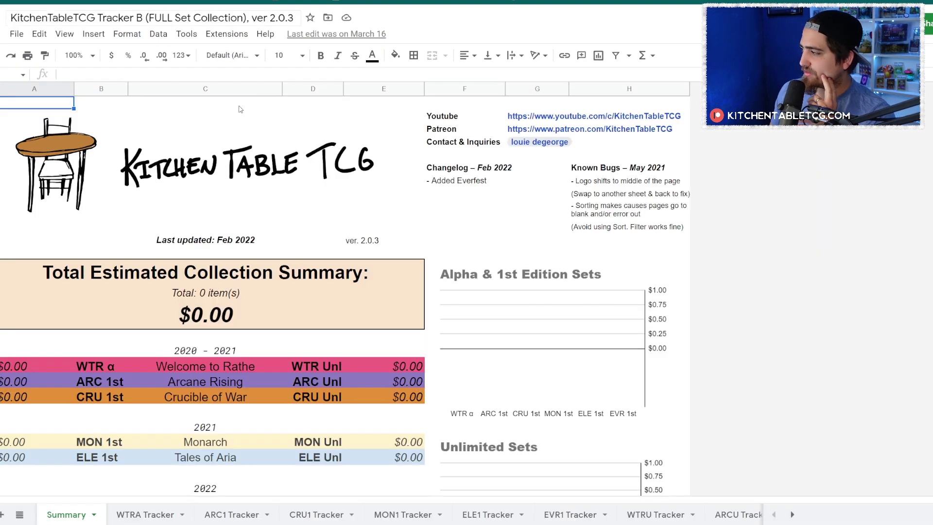
scroll(193, 252, "down", 1)
scroll(192, 252, "down", 9)
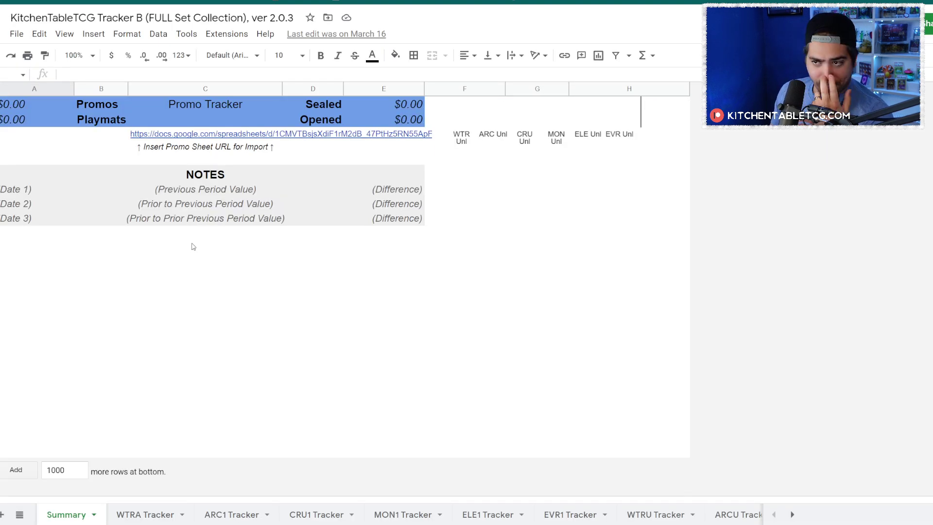
scroll(192, 241, "up", 10)
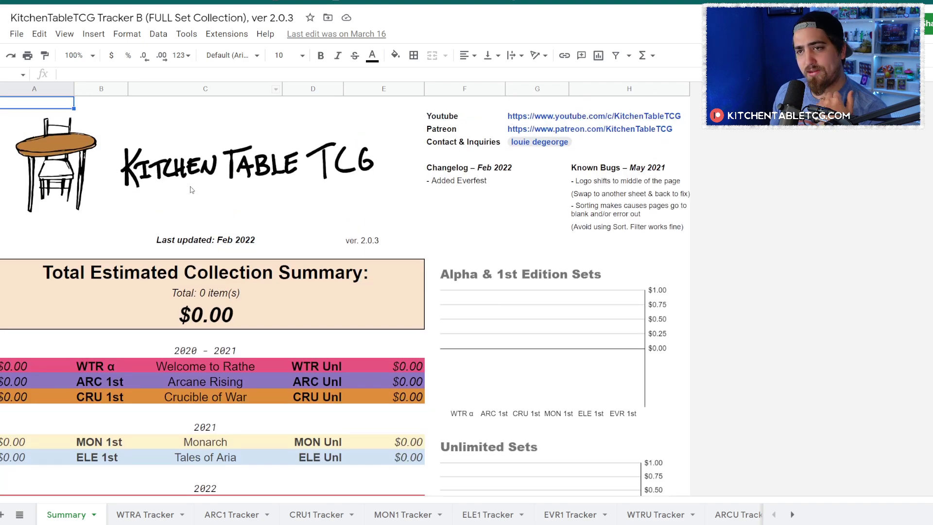
key("ctrl+Tab")
scroll(421, 184, "down", 6)
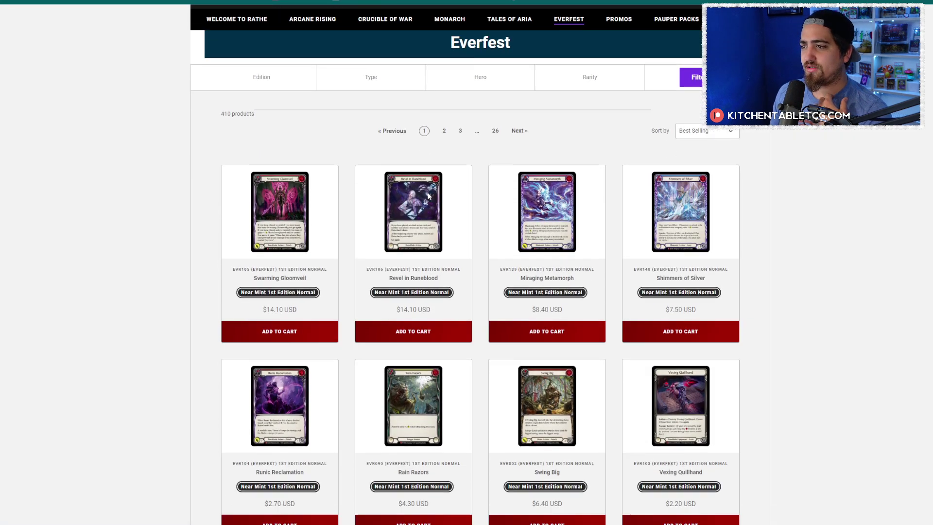
scroll(421, 184, "up", 9)
scroll(421, 184, "down", 3)
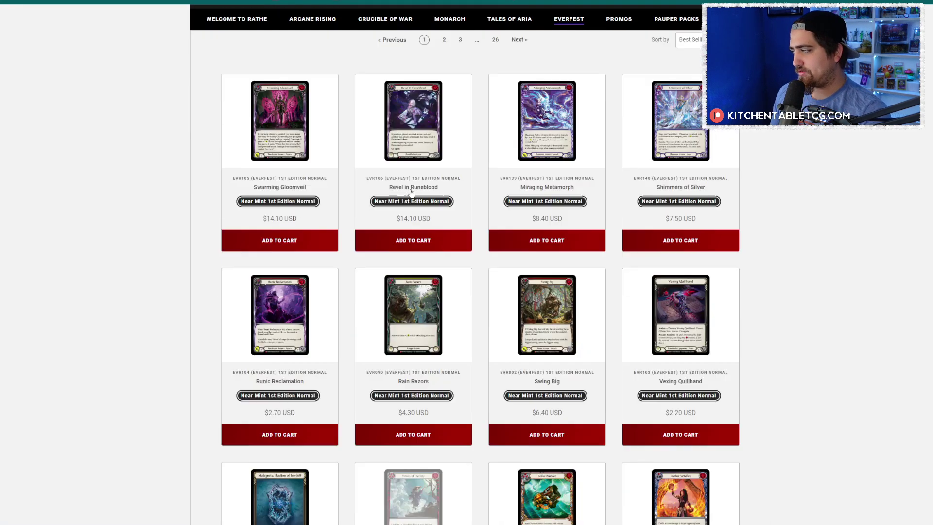
scroll(421, 185, "up", 3)
key("ctrl+shift+Tab")
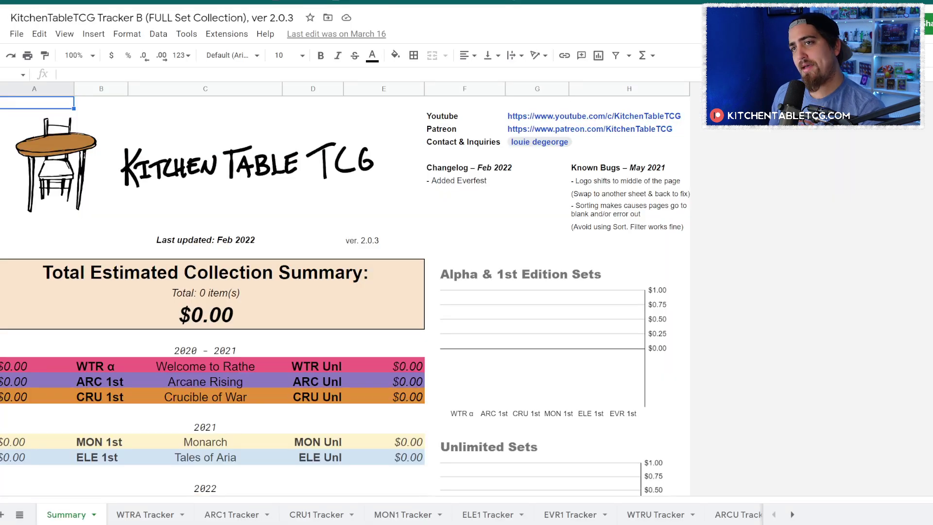